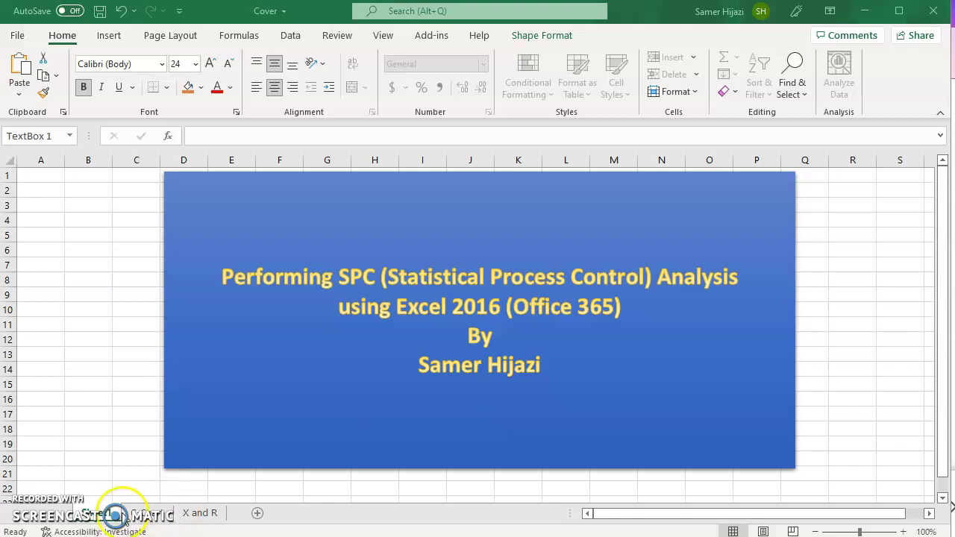
# Bring the workbook window, still on its Cover sheet, into focus
pyautogui.click(149, 520)
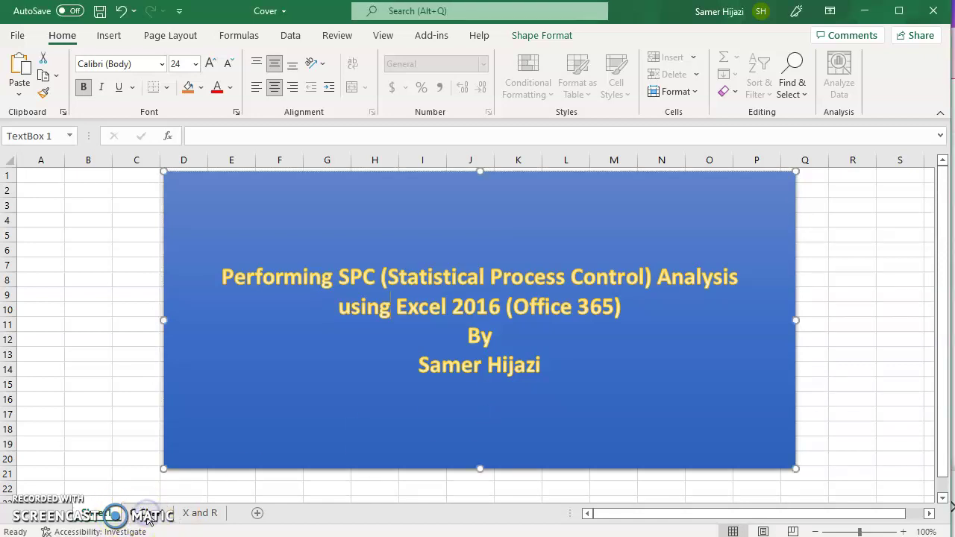
# Switch to the c chart sheet and select cell E1 beside the C bar label
pyautogui.click(144, 513)
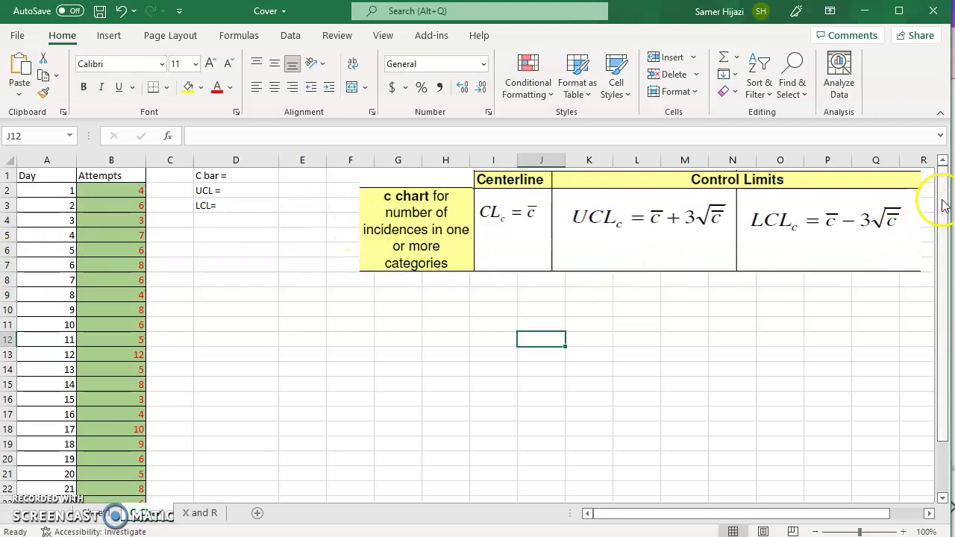
pyautogui.moveTo(939, 226); pyautogui.dragTo(940, 181)
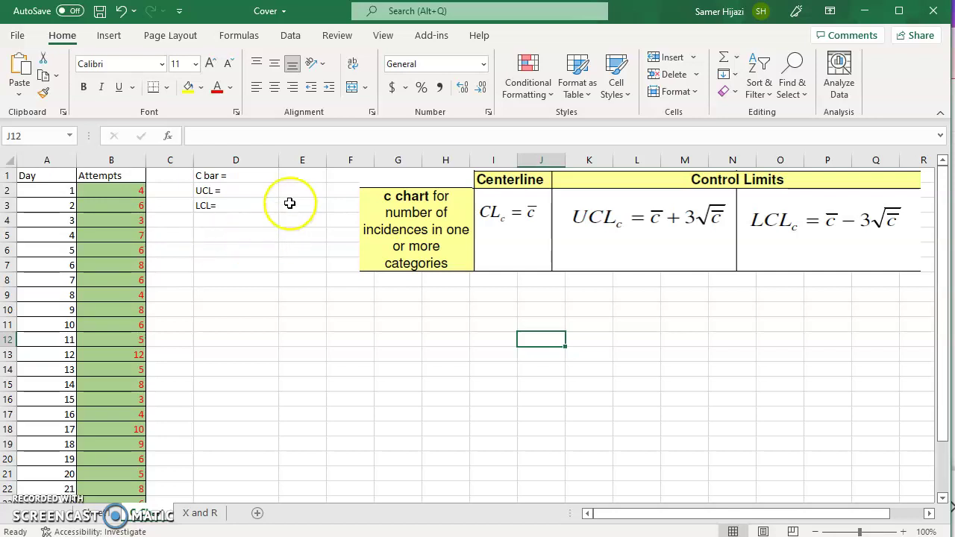
pyautogui.click(297, 176)
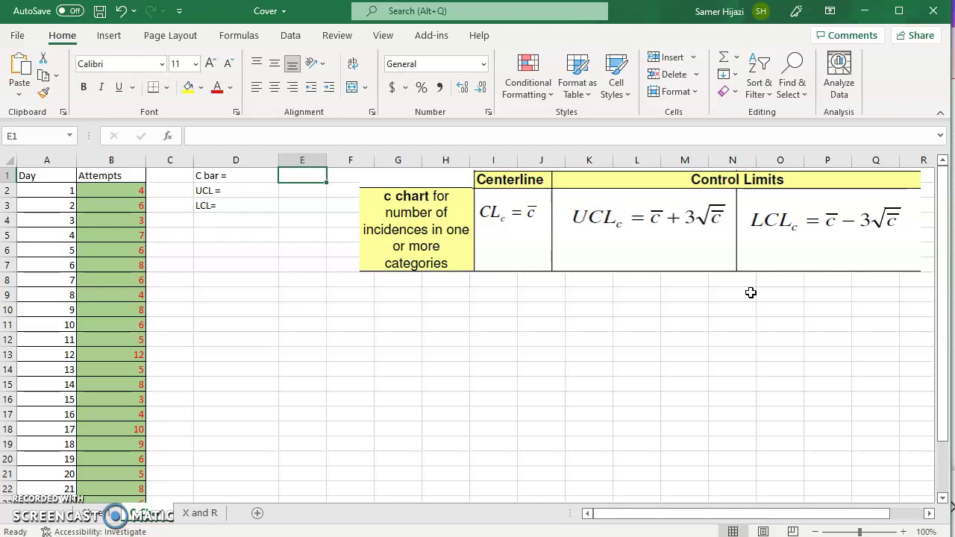
# Enter =AVERAGE(B2:B25) in E1 so C bar shows 6.458333
pyautogui.write('=ave')
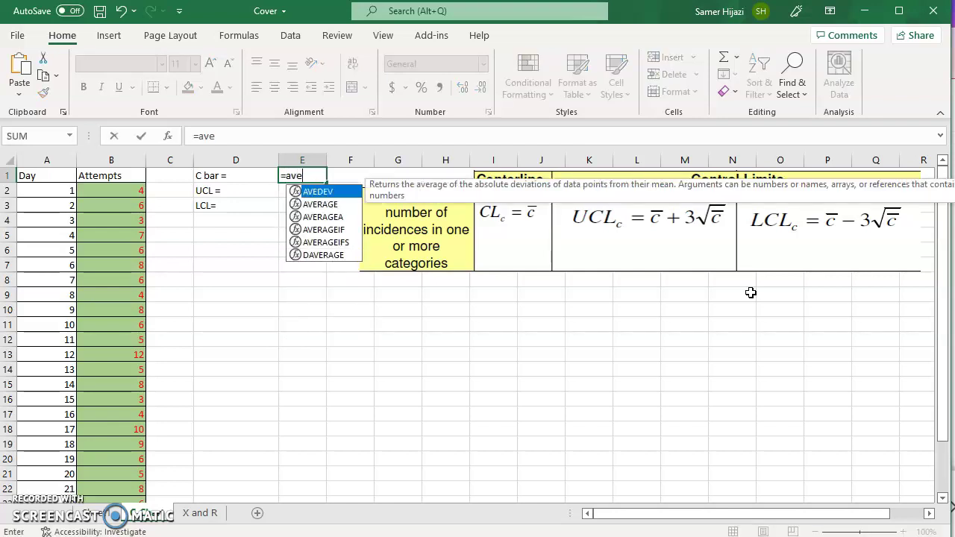
pyautogui.doubleClick(335, 205)
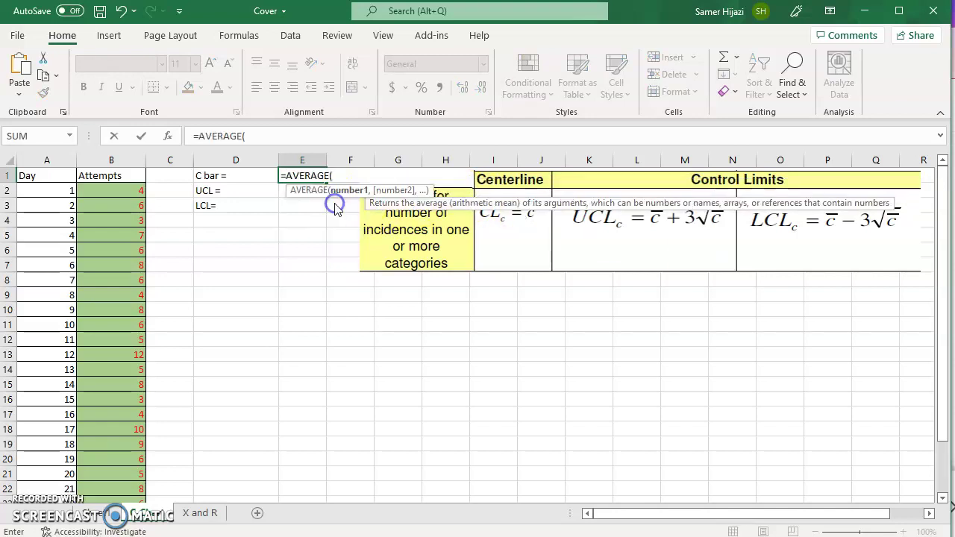
pyautogui.click(122, 190)
pyautogui.moveTo(122, 189); pyautogui.dragTo(132, 465)
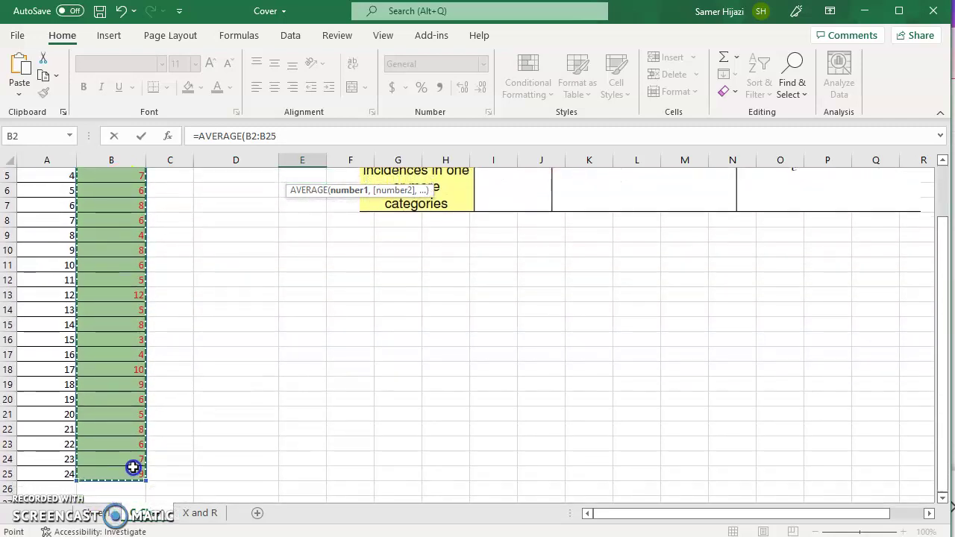
pyautogui.press('Escape')
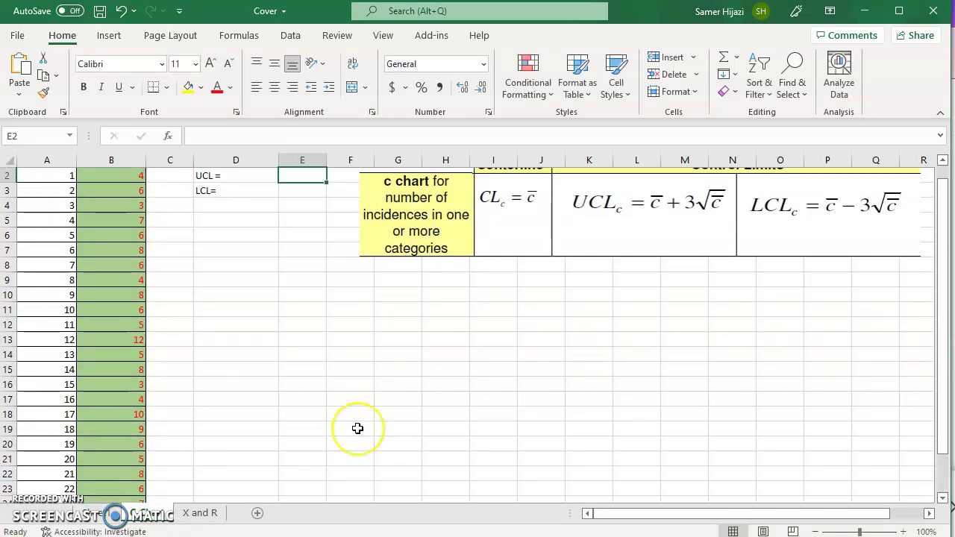
pyautogui.press('Return')
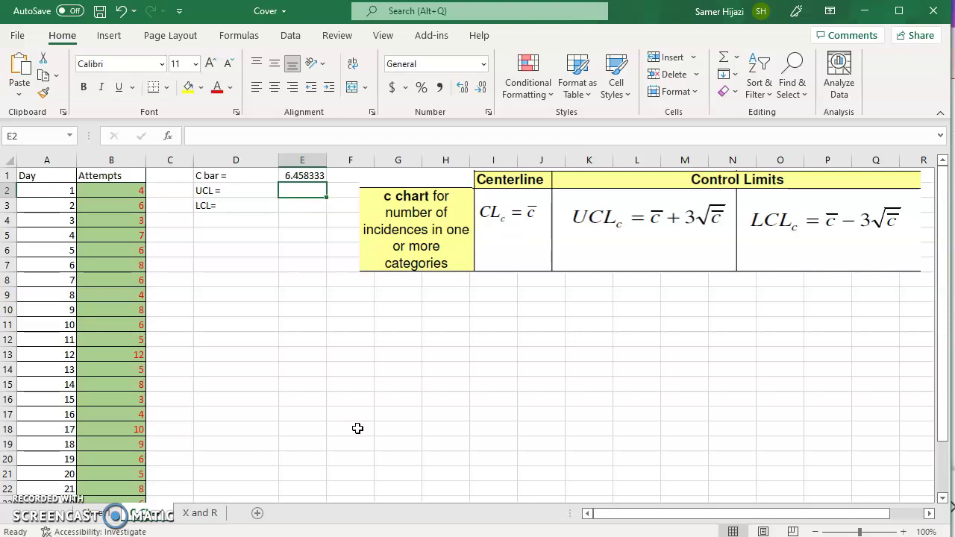
# Enter =E1+3*SQRT(E1) in E2, accepting Excel's correction, so UCL shows 14.08231
pyautogui.write('=')
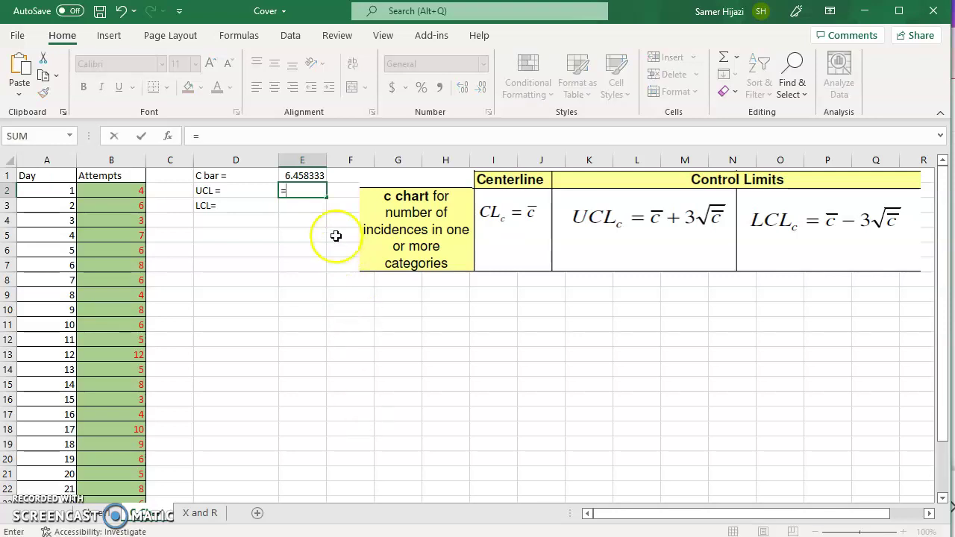
pyautogui.click(318, 175)
pyautogui.write('+')
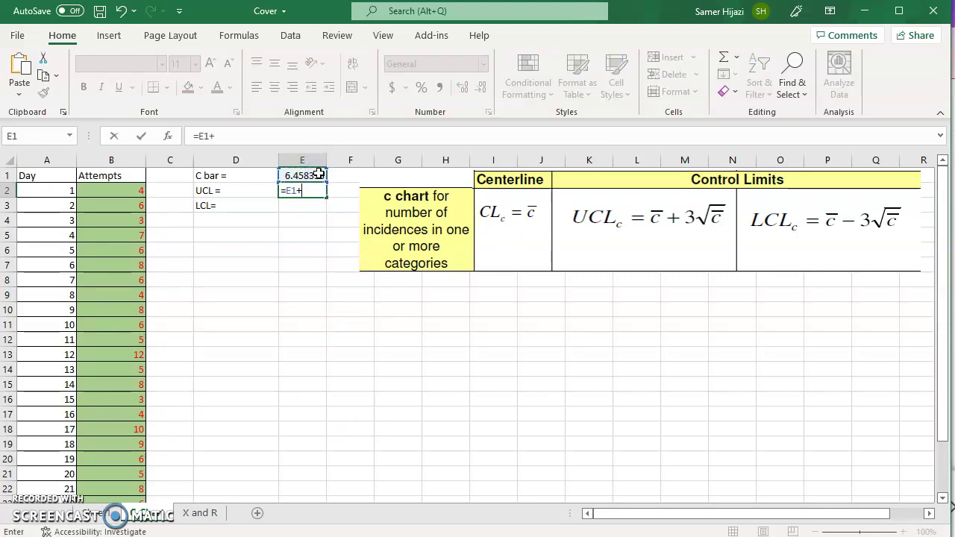
pyautogui.write('3*Sq')
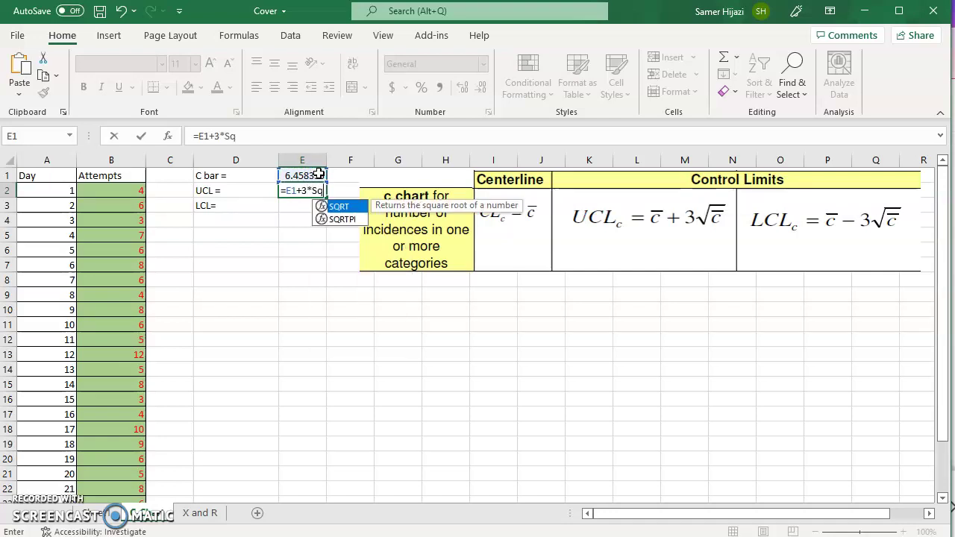
pyautogui.write('rt(')
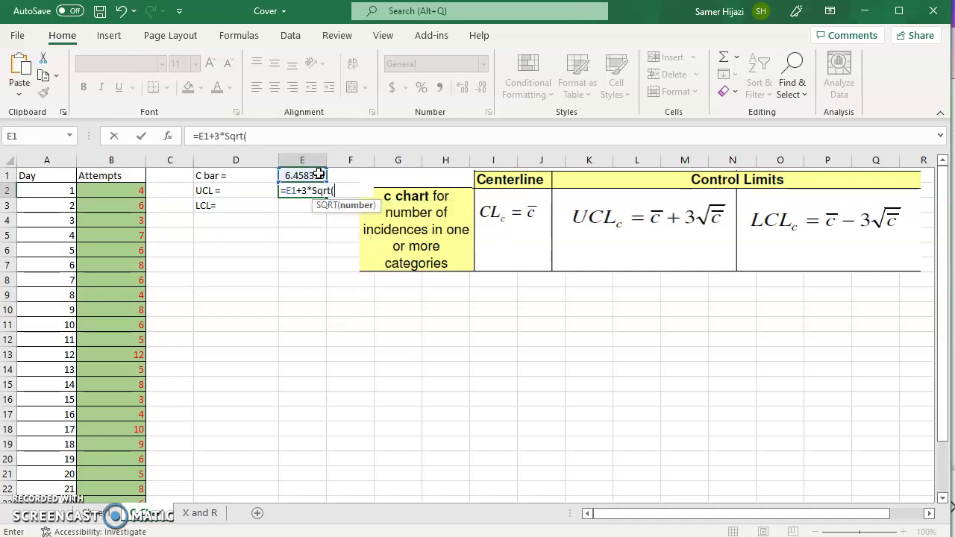
pyautogui.click(306, 177)
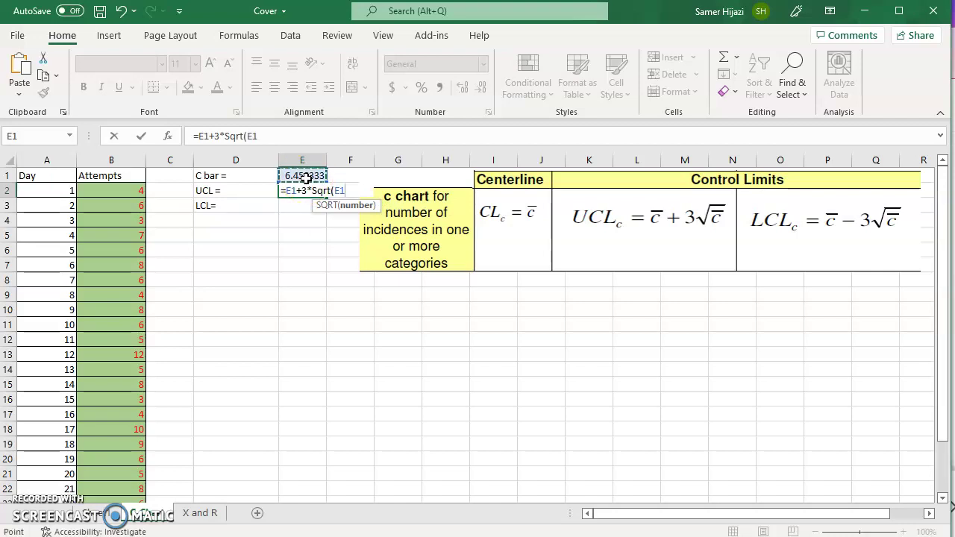
pyautogui.press('Return')
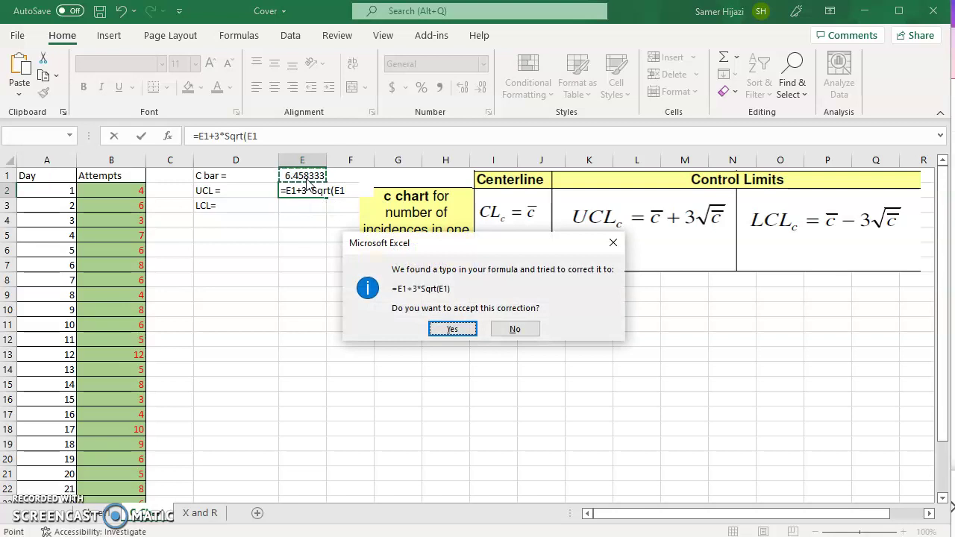
pyautogui.click(452, 329)
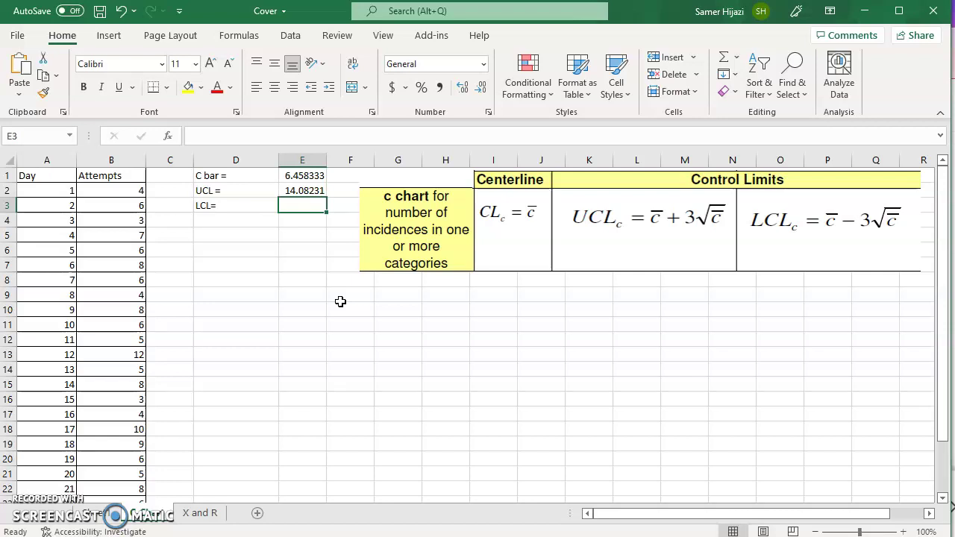
# Enter =E1-3*SQRT(E1) in E3 so LCL shows -1.16564, then reselect E3
pyautogui.write('=')
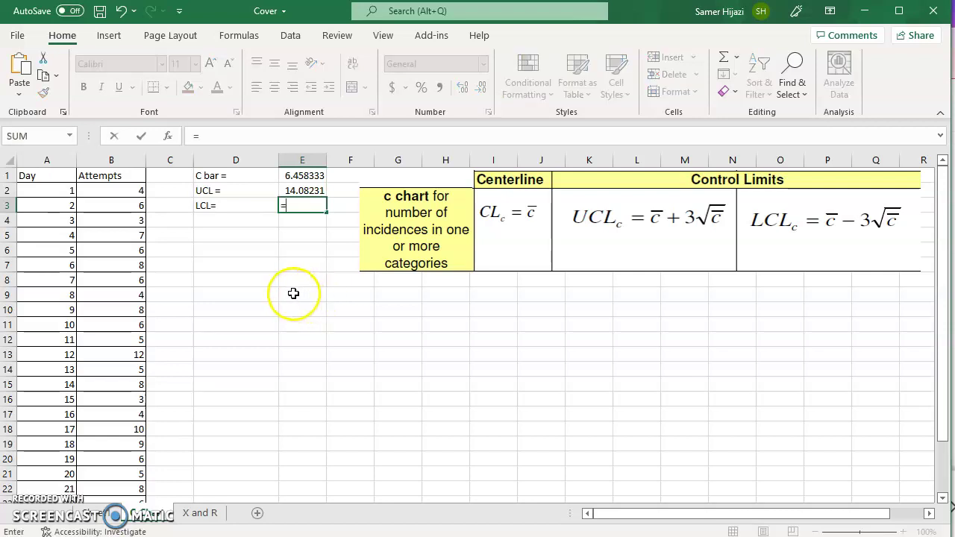
pyautogui.click(315, 175)
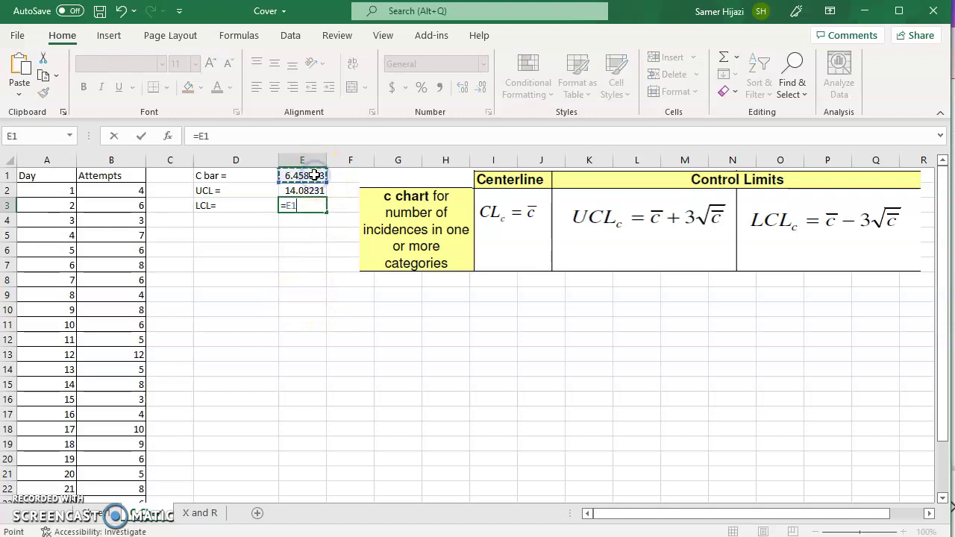
pyautogui.write('-')
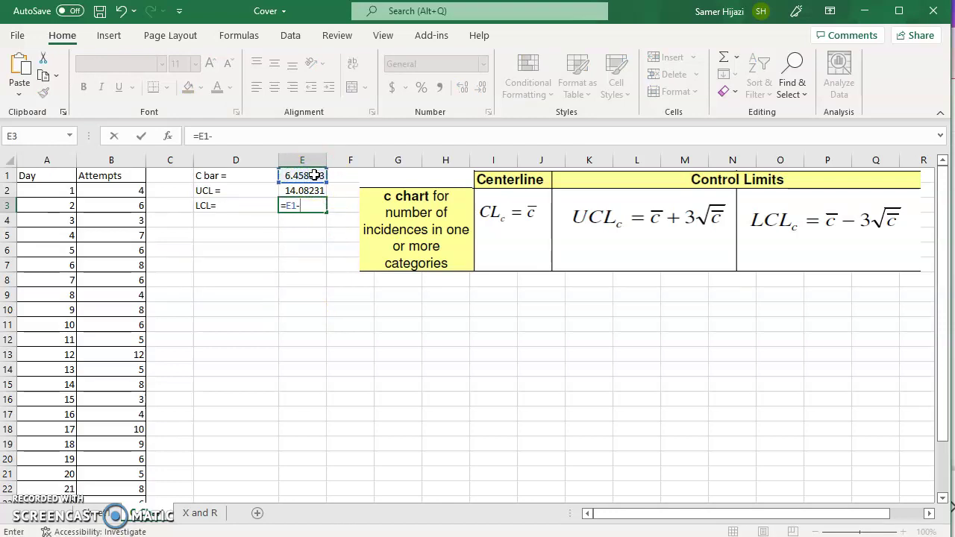
pyautogui.write('3*Sqrt')
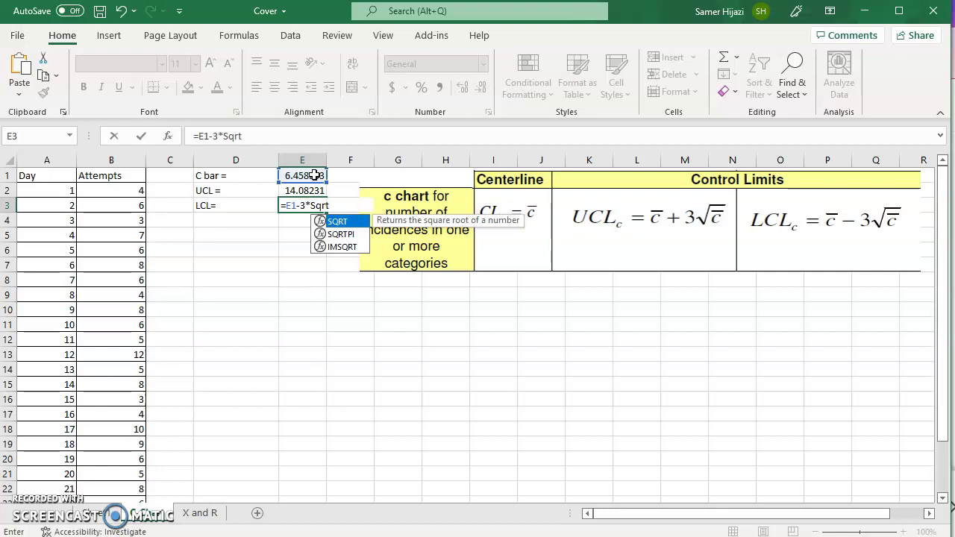
pyautogui.doubleClick(342, 223)
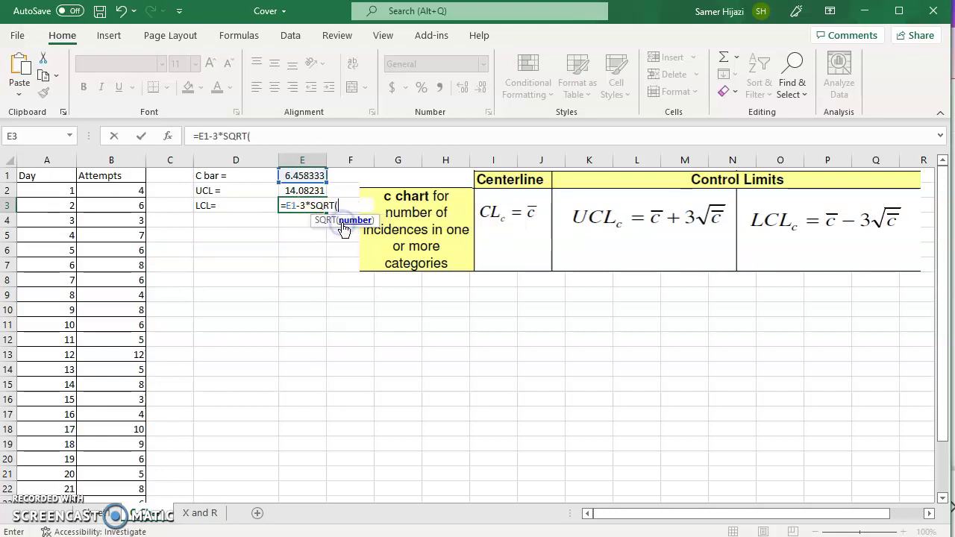
pyautogui.click(320, 174)
pyautogui.write(')')
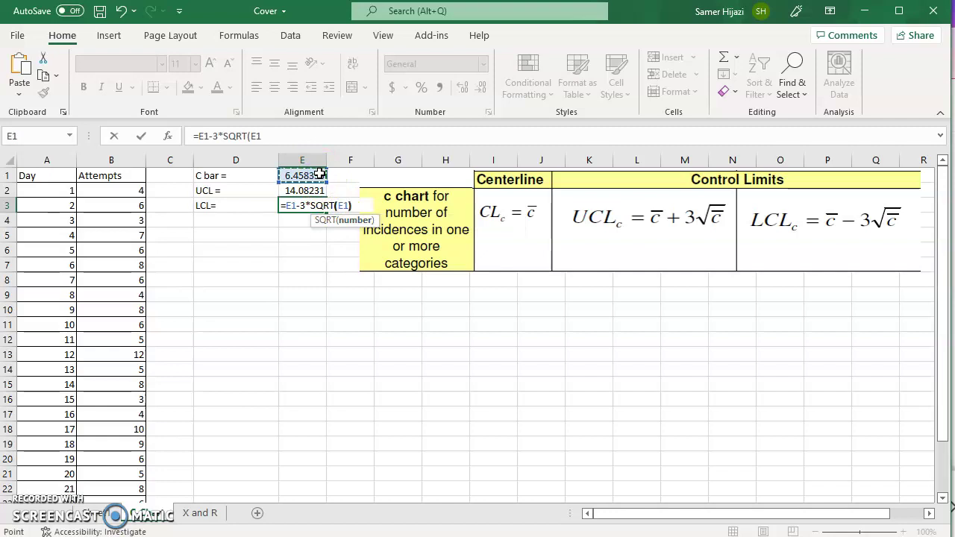
pyautogui.press('Return')
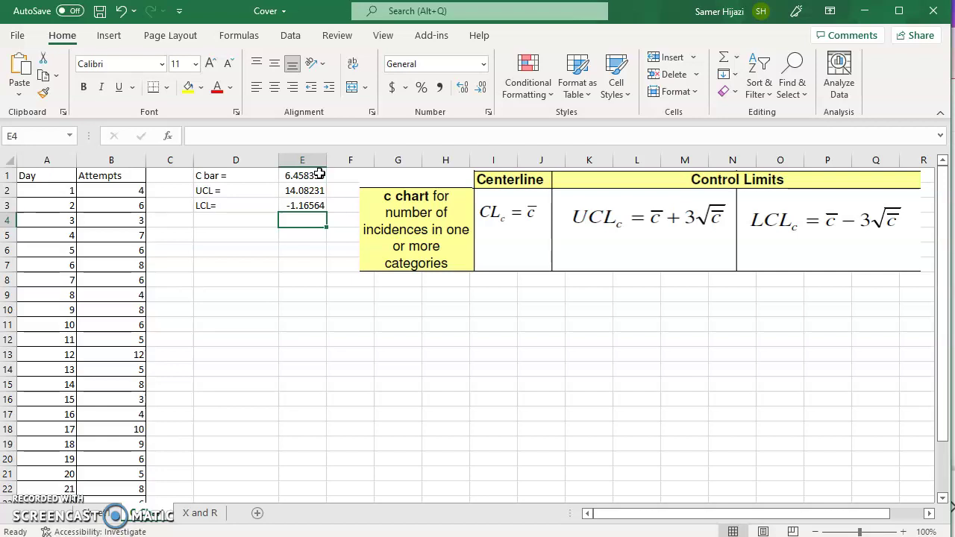
pyautogui.press('Up')
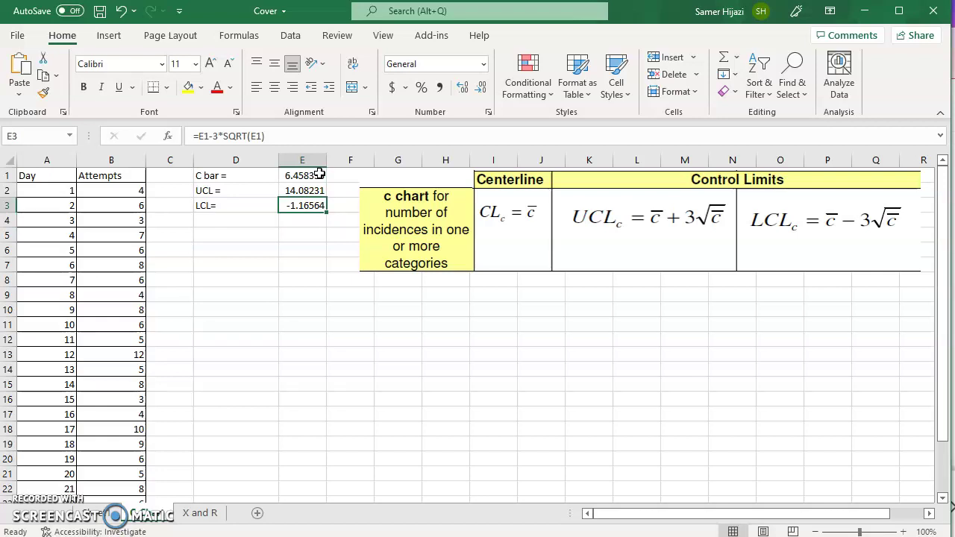
# Paste IF(E1-3*SQRT(E1)<0,0,E1-3*SQRT(E1)) into cell E3
pyautogui.press('F2')
pyautogui.press('F2')
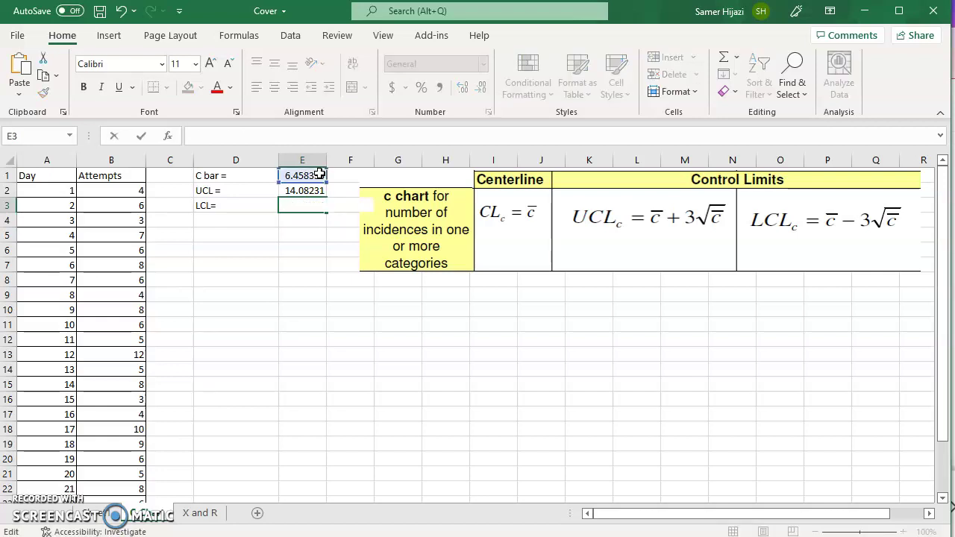
pyautogui.hotkey('ctrl', 'v')
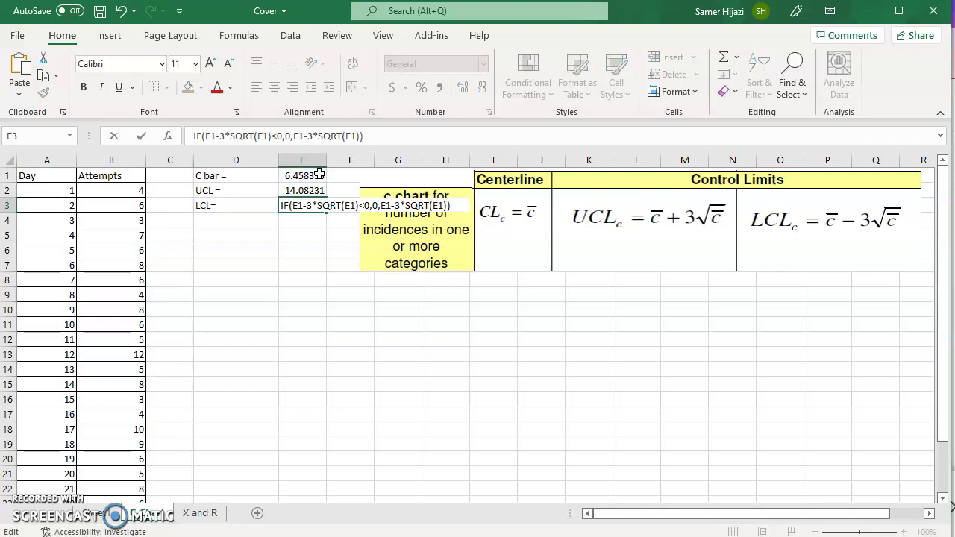
pyautogui.click(285, 216)
pyautogui.click(295, 209)
pyautogui.press('Return')
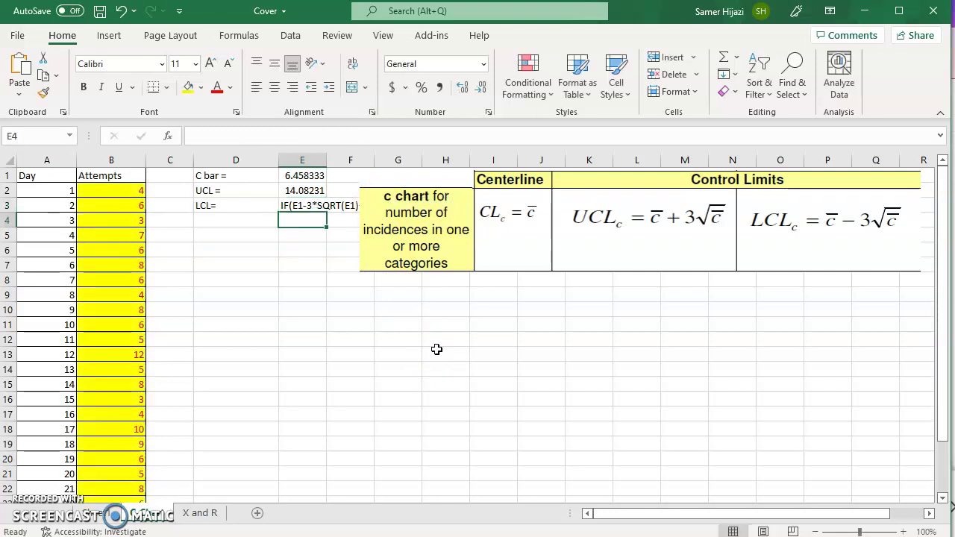
# Add the missing leading = to the E3 formula so LCL shows 0
pyautogui.press('Up')
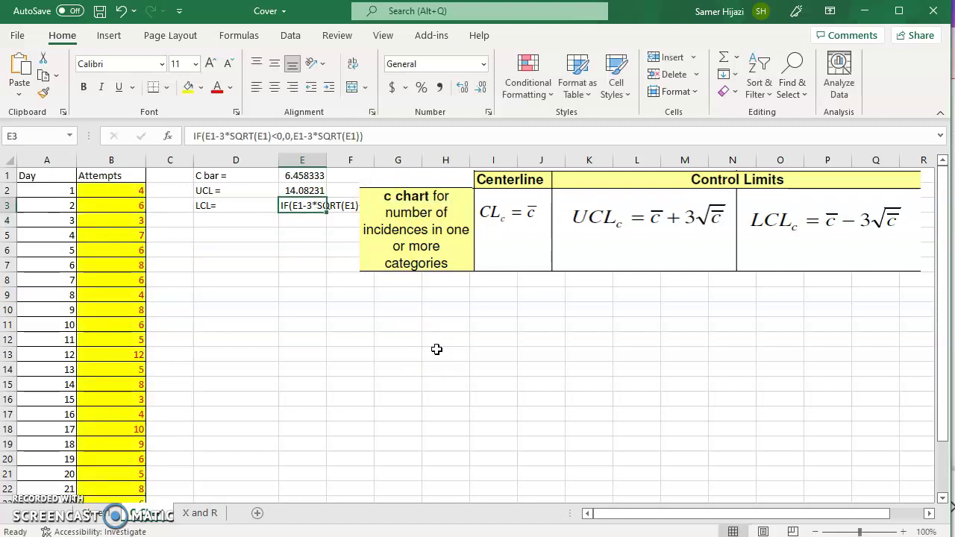
pyautogui.press('F2')
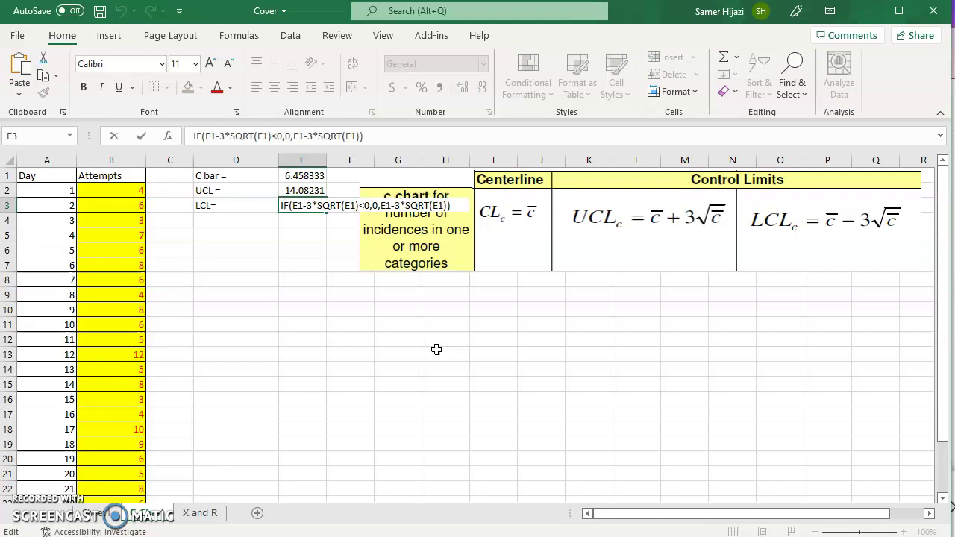
pyautogui.write('=')
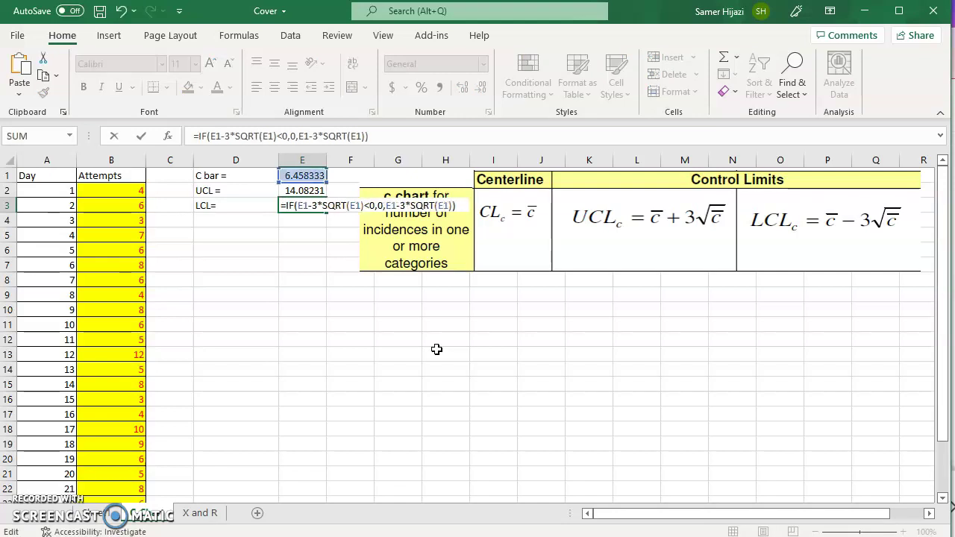
pyautogui.press('Return')
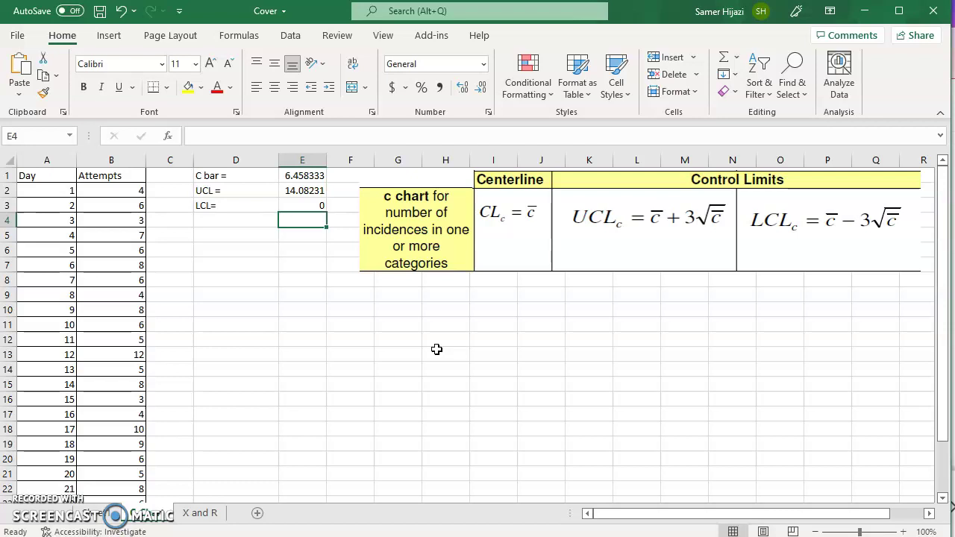
# Select Attempts B2:B25 and open the Conditional Formatting Rules Manager
pyautogui.click(111, 191)
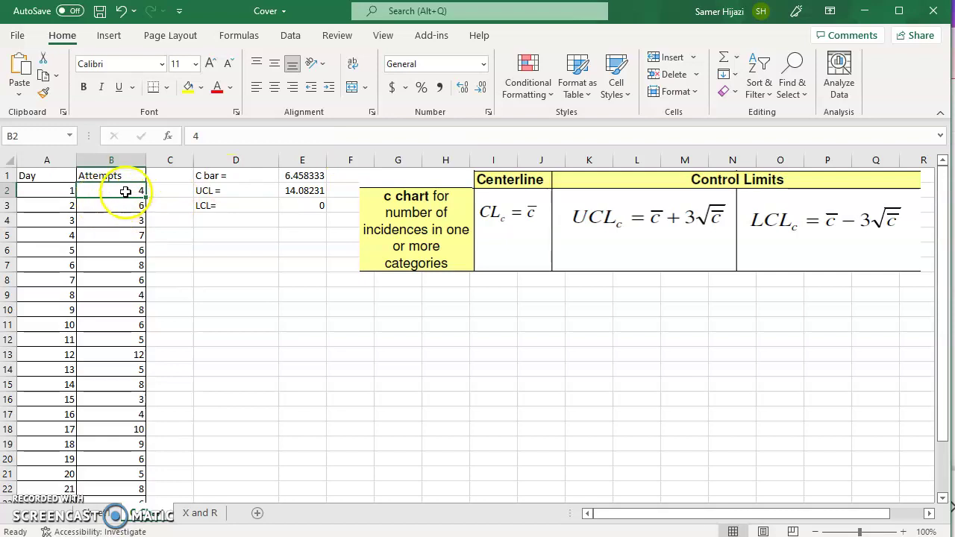
pyautogui.moveTo(125, 192); pyautogui.dragTo(132, 475)
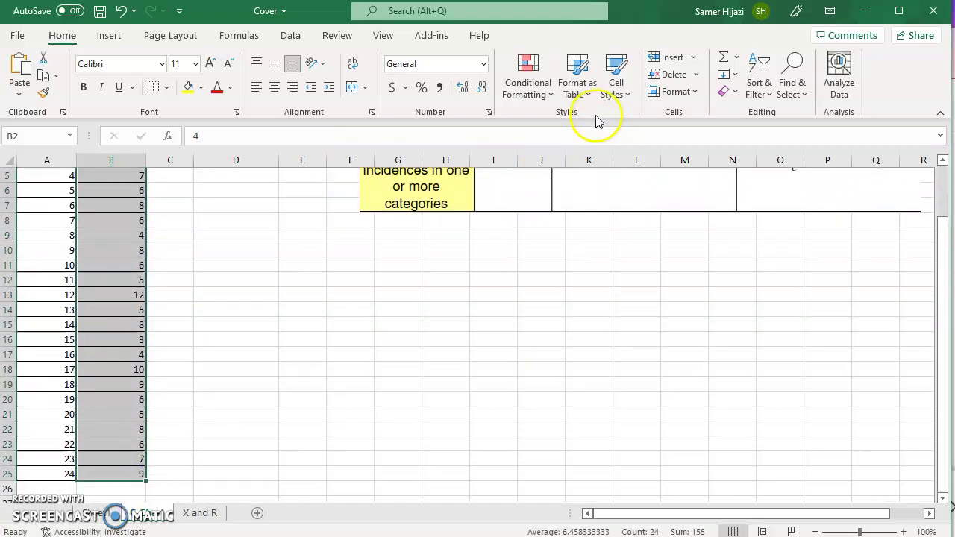
pyautogui.click(550, 95)
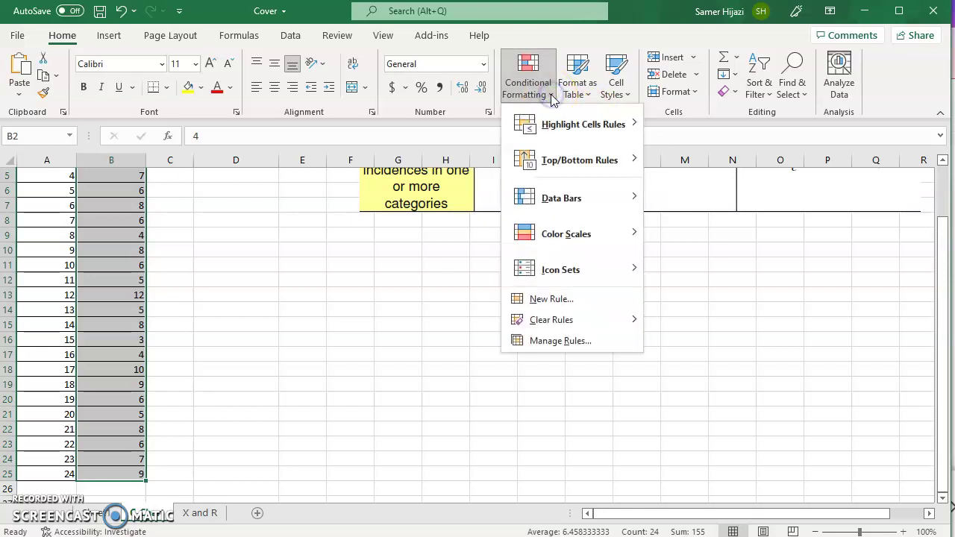
pyautogui.click(571, 341)
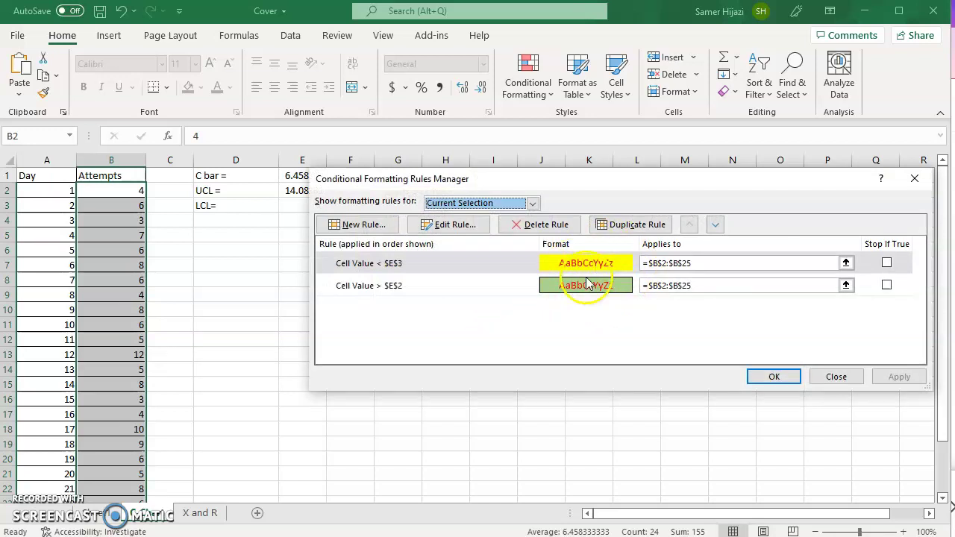
# Define a new cell-value rule for values greater than =$E$2, the UCL cell
pyautogui.click(380, 224)
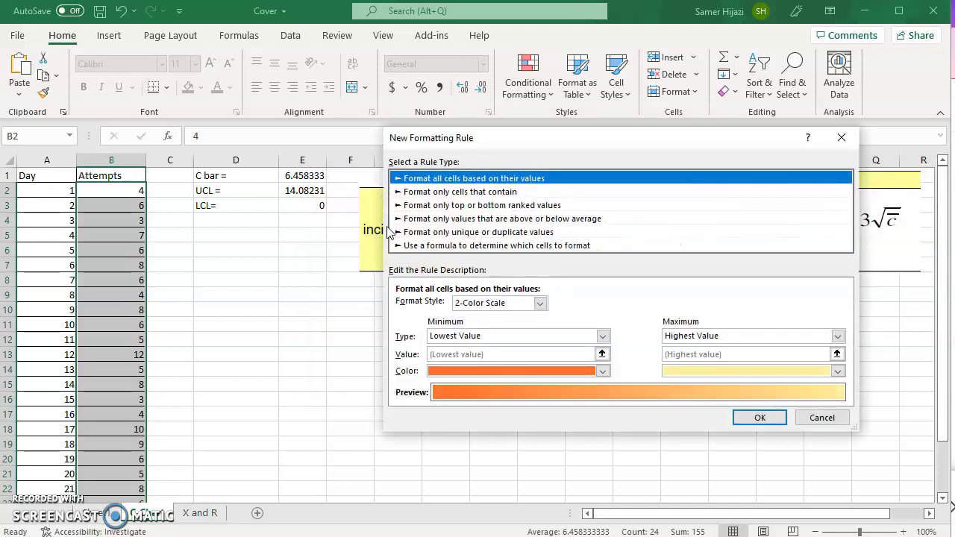
pyautogui.click(467, 193)
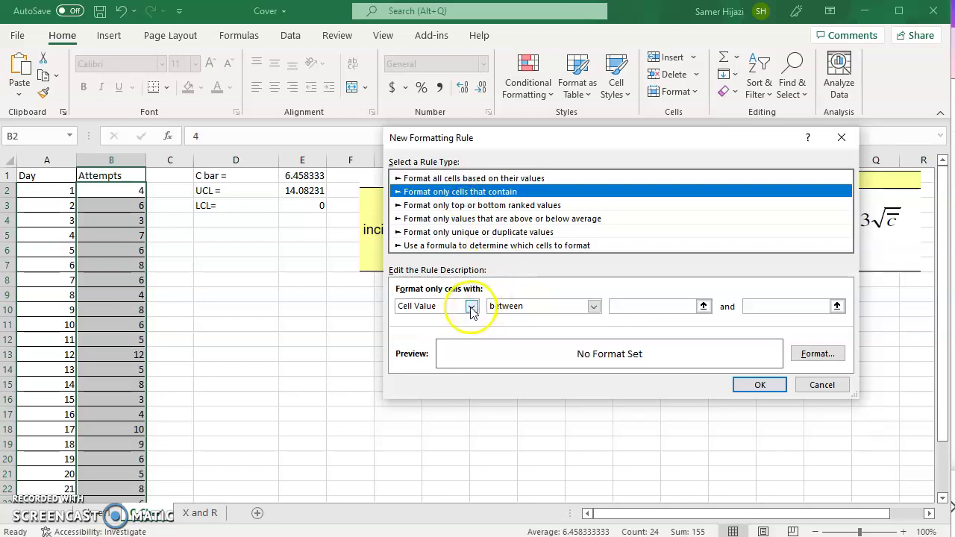
pyautogui.click(595, 306)
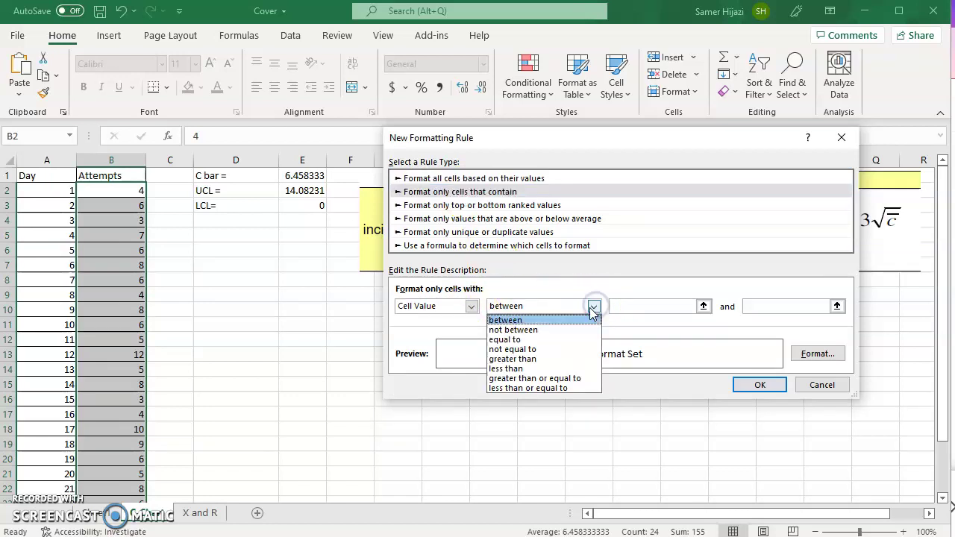
pyautogui.click(538, 359)
pyautogui.click(837, 307)
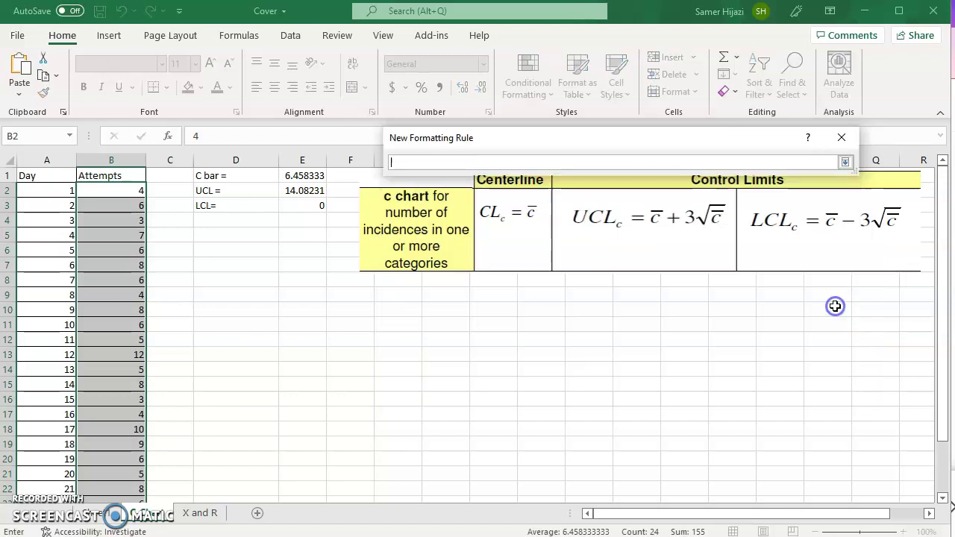
pyautogui.click(310, 192)
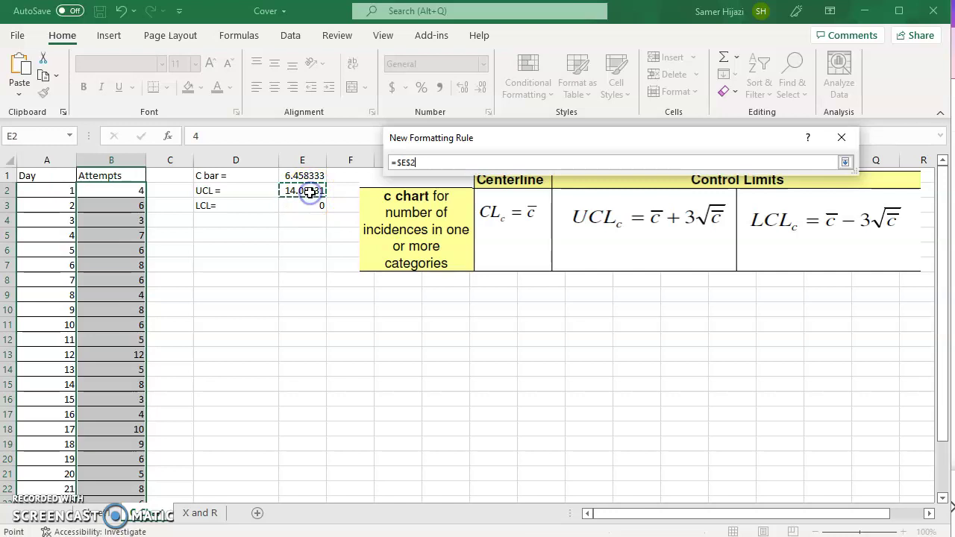
pyautogui.press('Return')
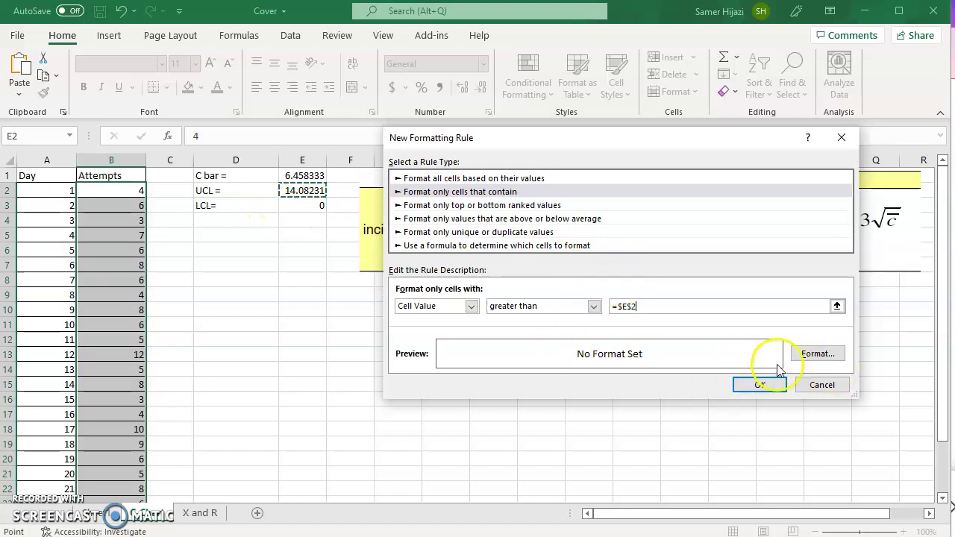
# Format the greater-than-UCL rule with red text on a yellow fill
pyautogui.click(813, 354)
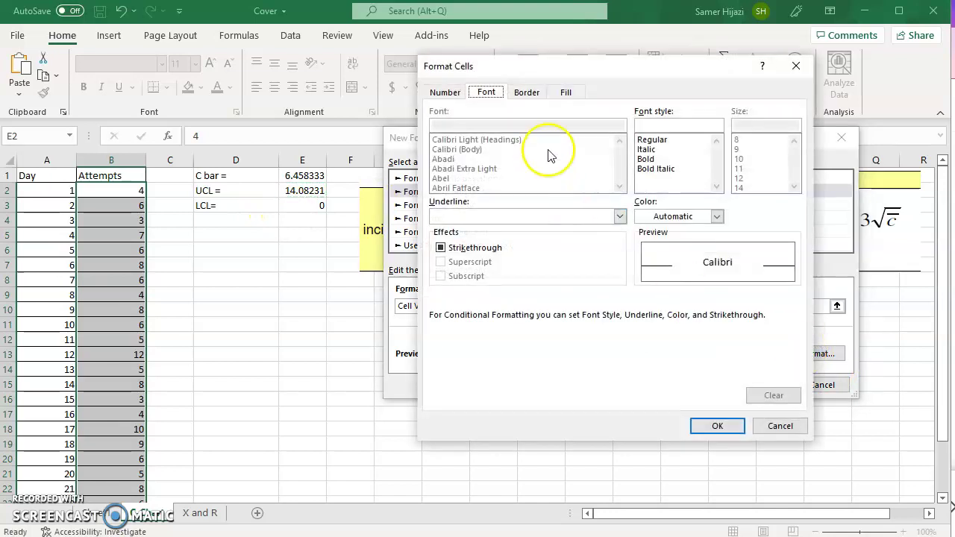
pyautogui.click(694, 219)
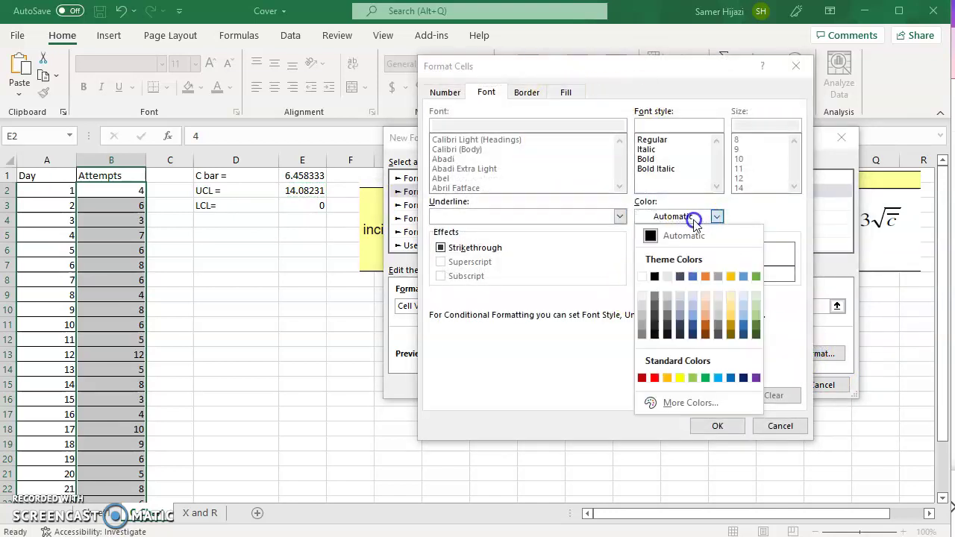
pyautogui.click(656, 378)
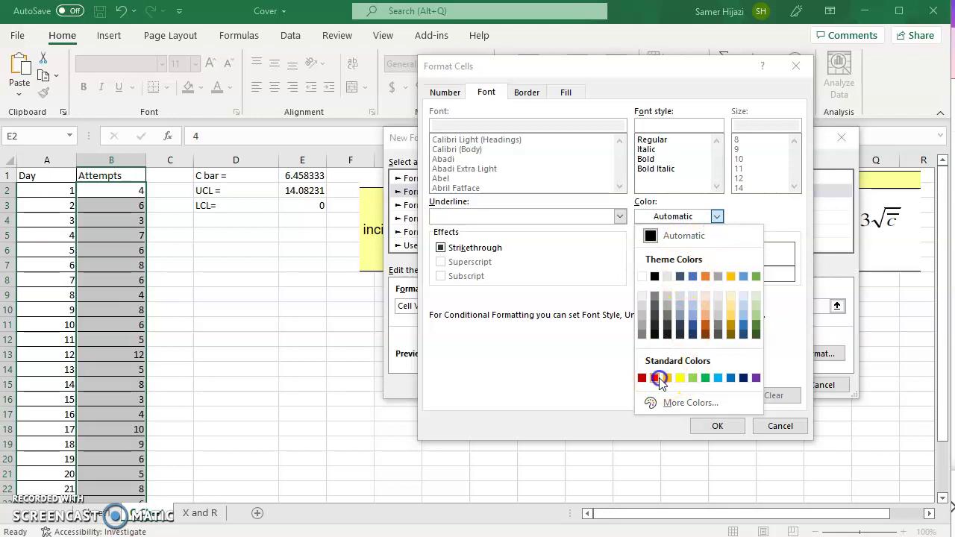
pyautogui.click(567, 92)
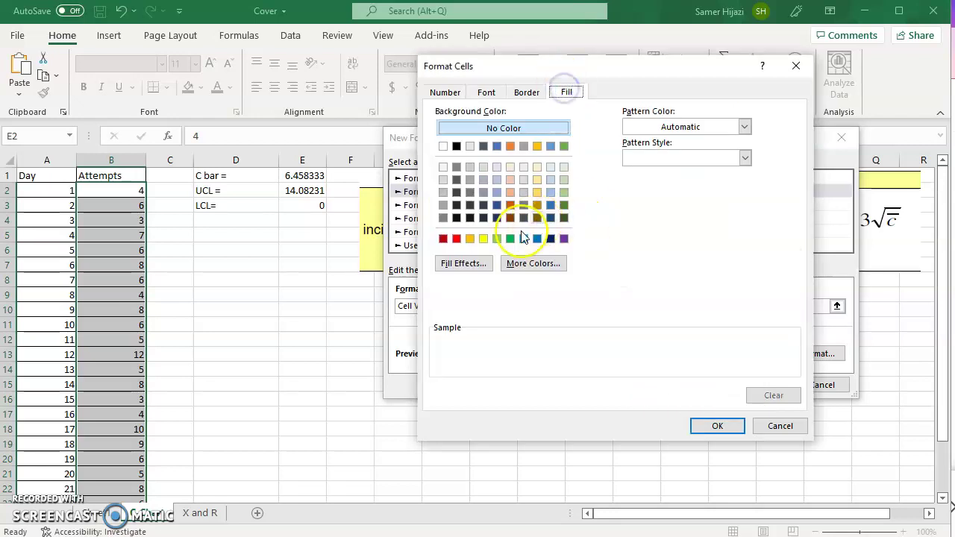
pyautogui.click(483, 238)
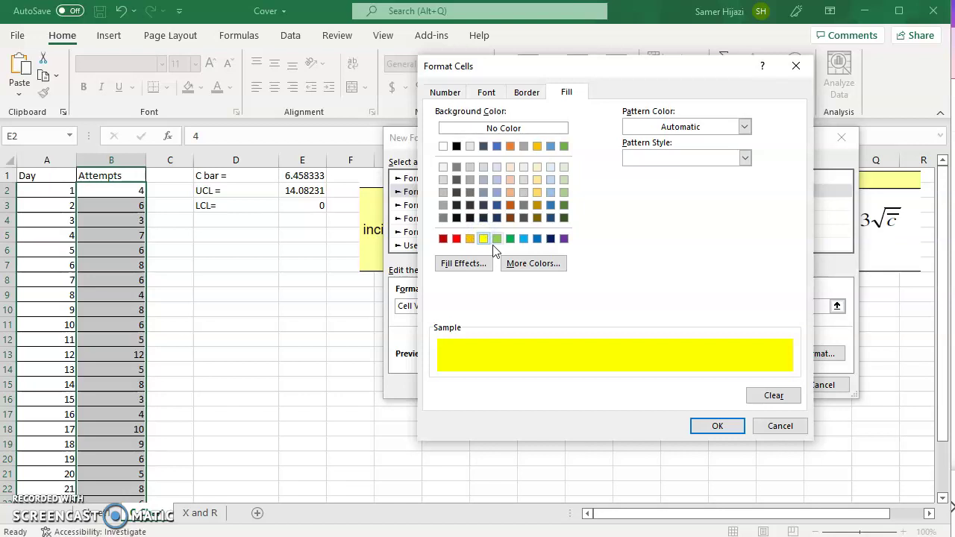
pyautogui.click(522, 93)
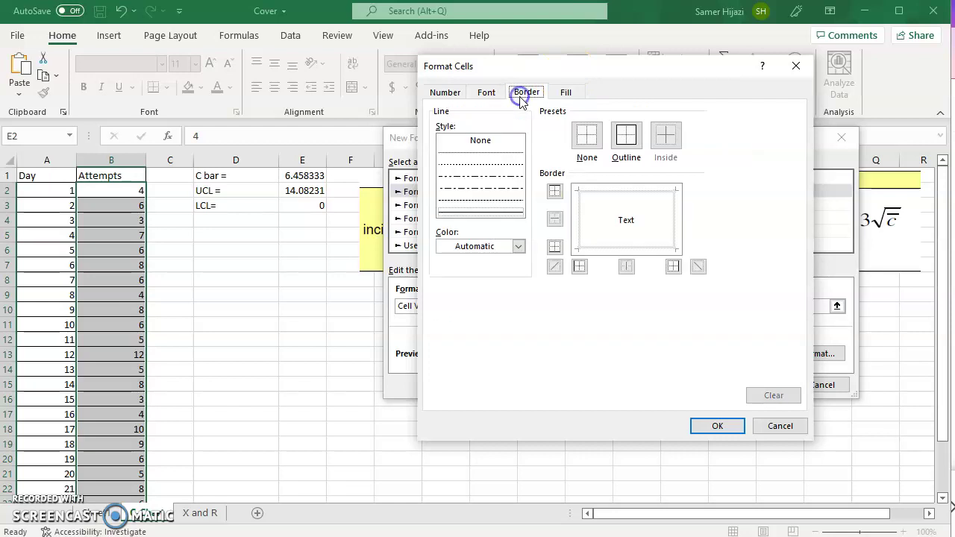
pyautogui.click(445, 92)
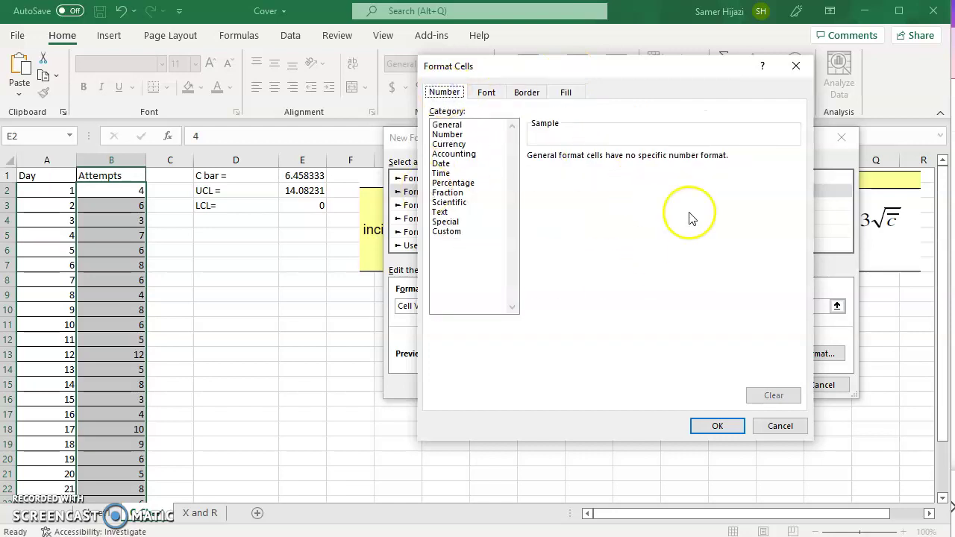
pyautogui.click(730, 432)
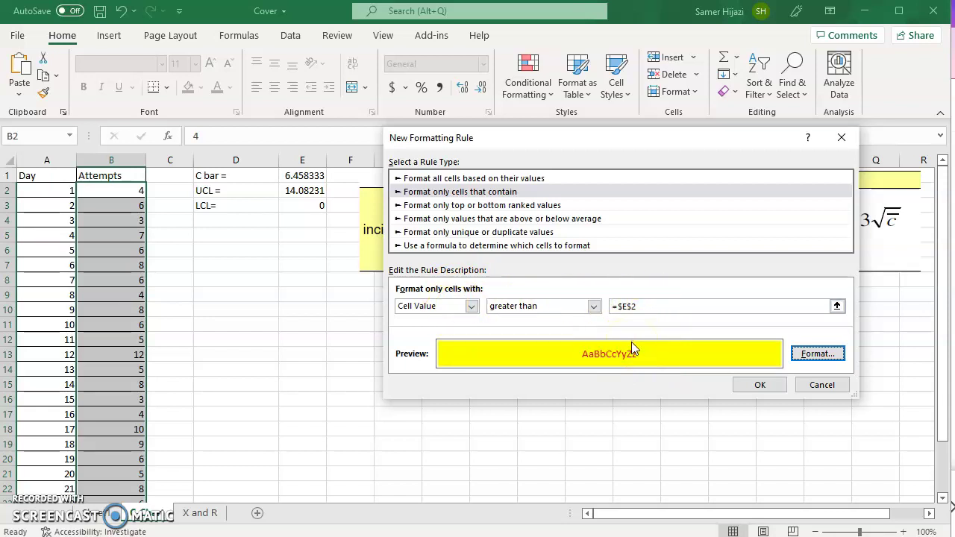
# Discard the new rule and open the existing Cell Value > $E$2 rule for editing
pyautogui.click(818, 385)
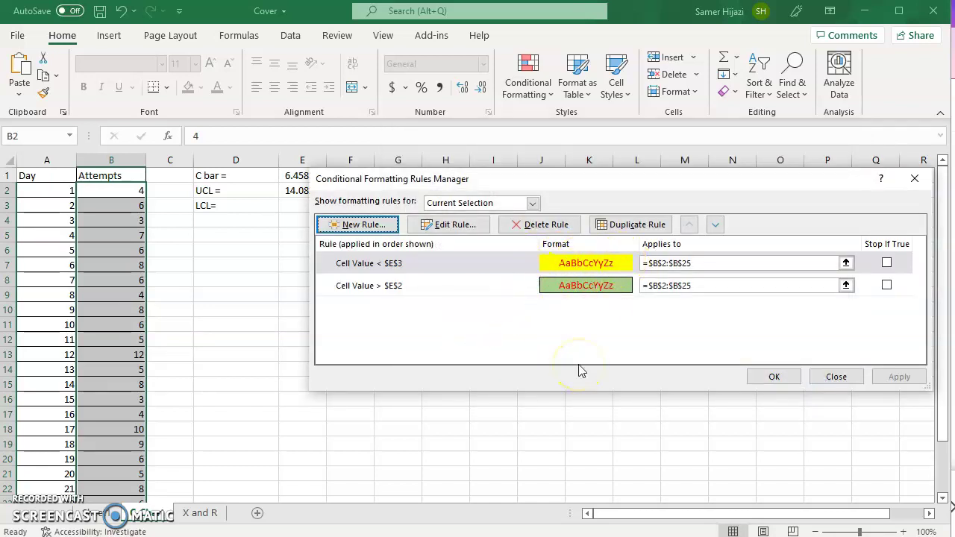
pyautogui.click(605, 290)
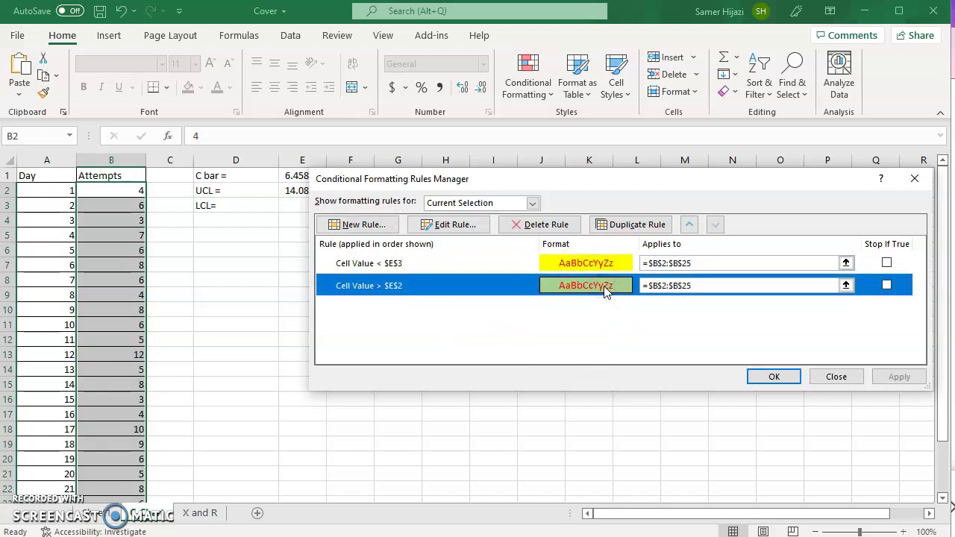
pyautogui.click(586, 288)
pyautogui.doubleClick(584, 292)
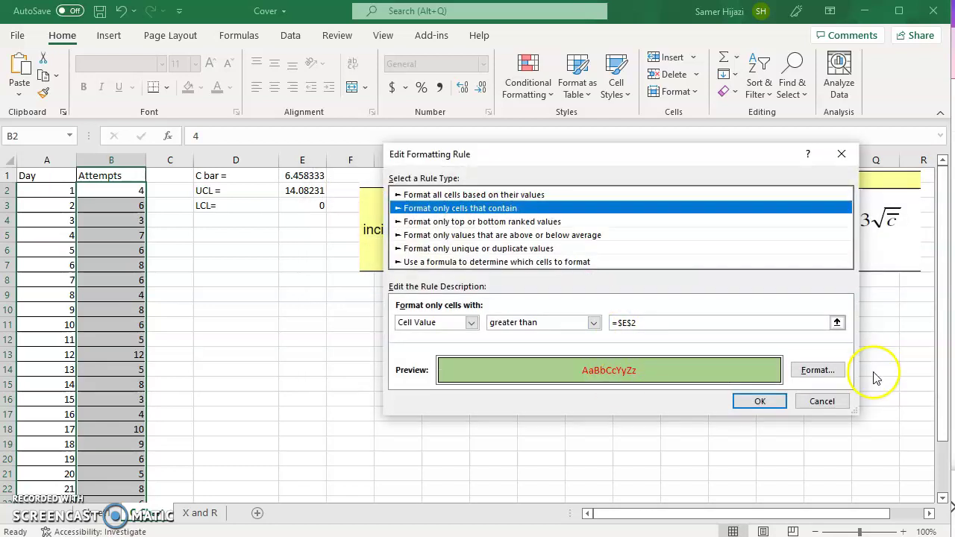
# Change that rule's format to yellow text on red fill and apply it to $B$2:$B$25
pyautogui.click(820, 373)
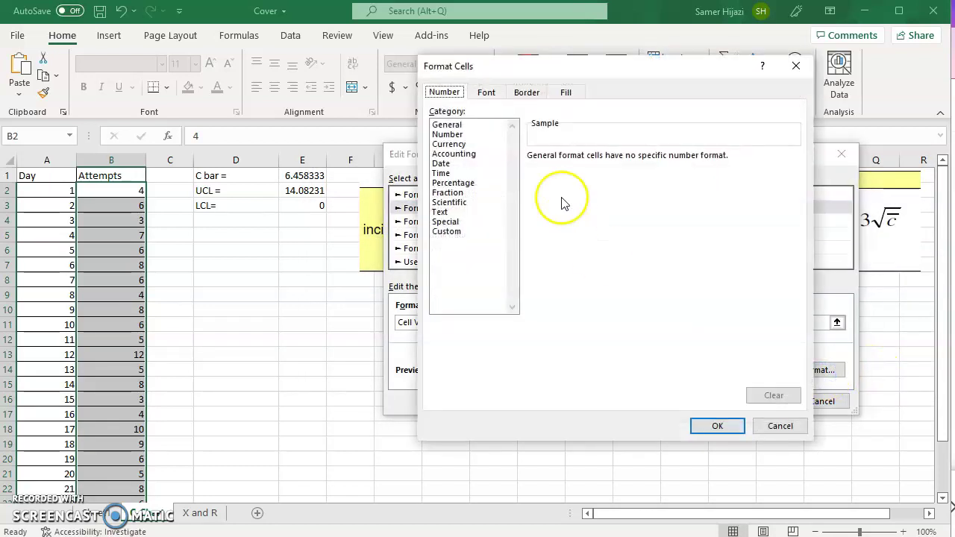
pyautogui.click(490, 93)
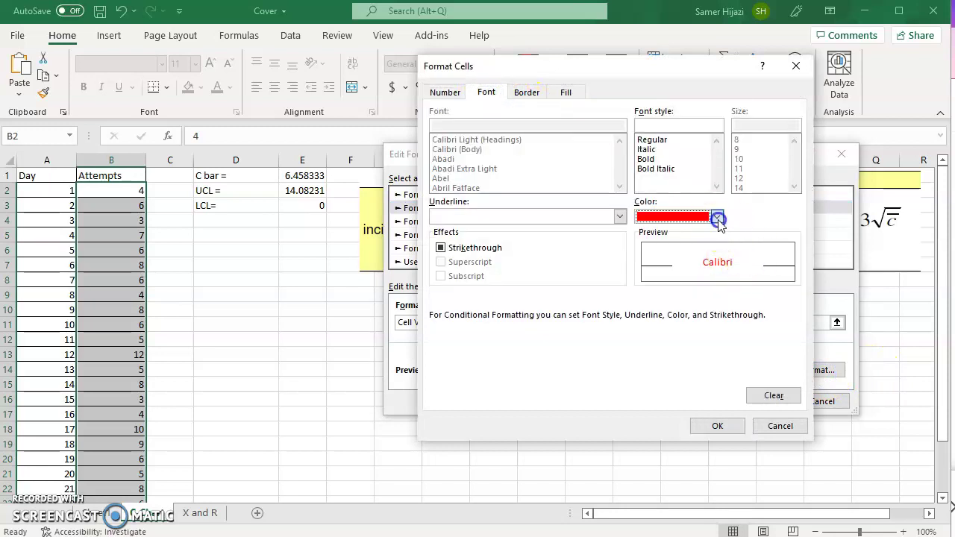
pyautogui.click(717, 216)
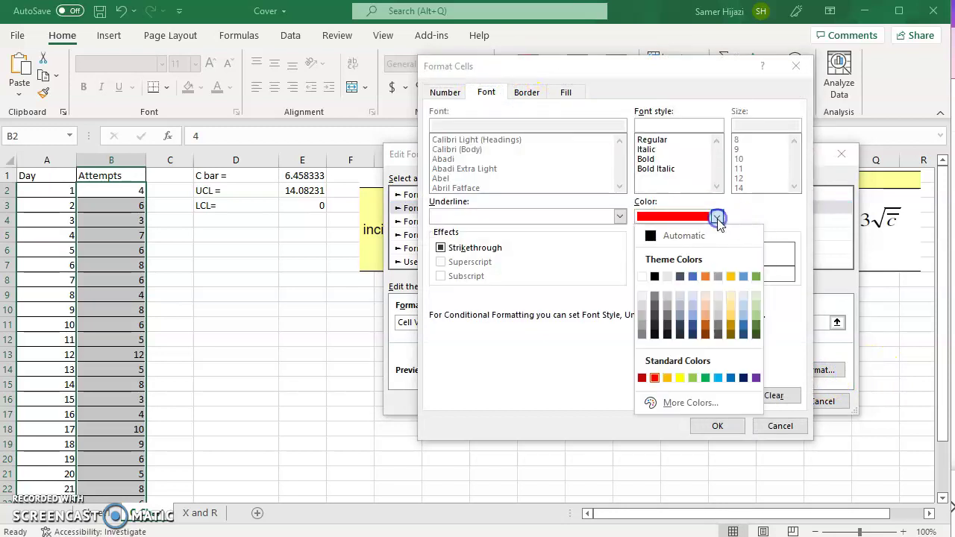
pyautogui.click(680, 378)
pyautogui.click(566, 93)
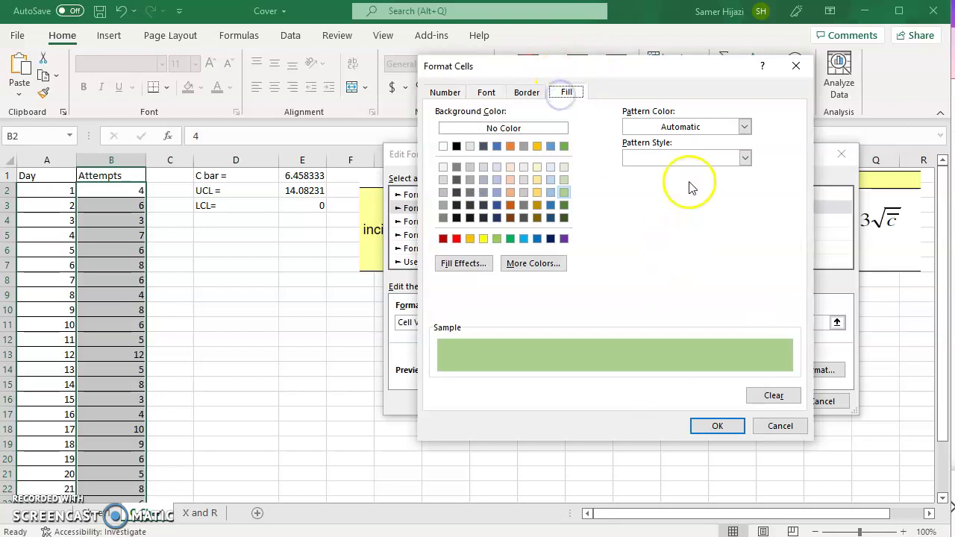
pyautogui.click(457, 238)
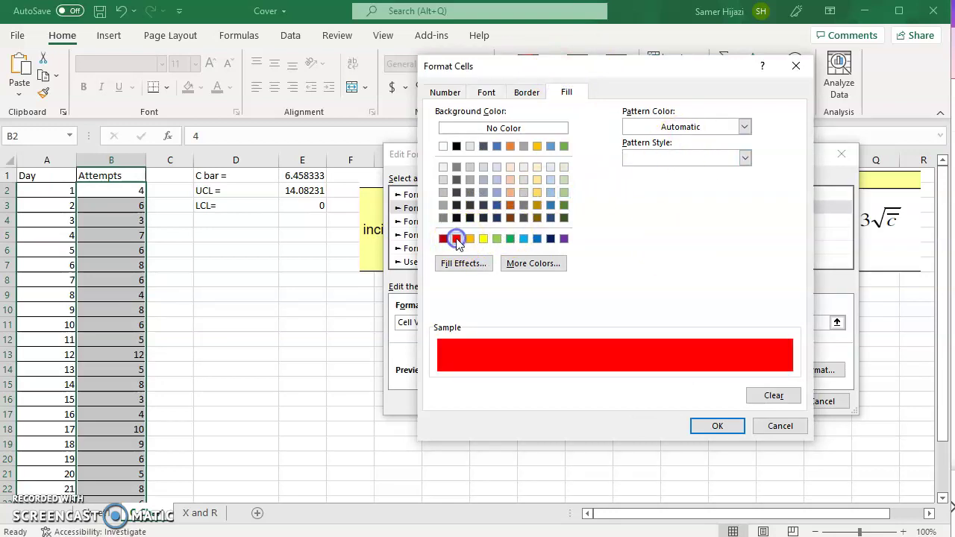
pyautogui.click(715, 426)
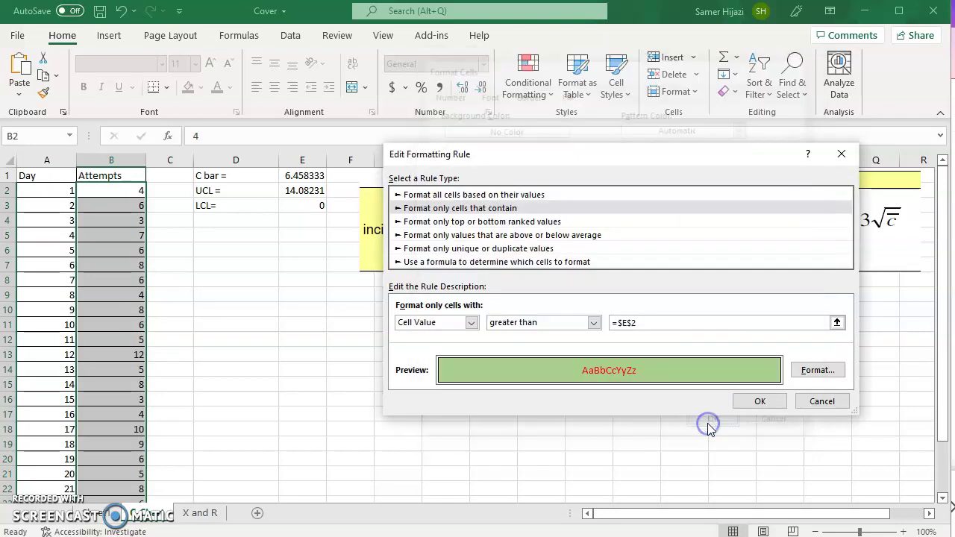
pyautogui.click(760, 402)
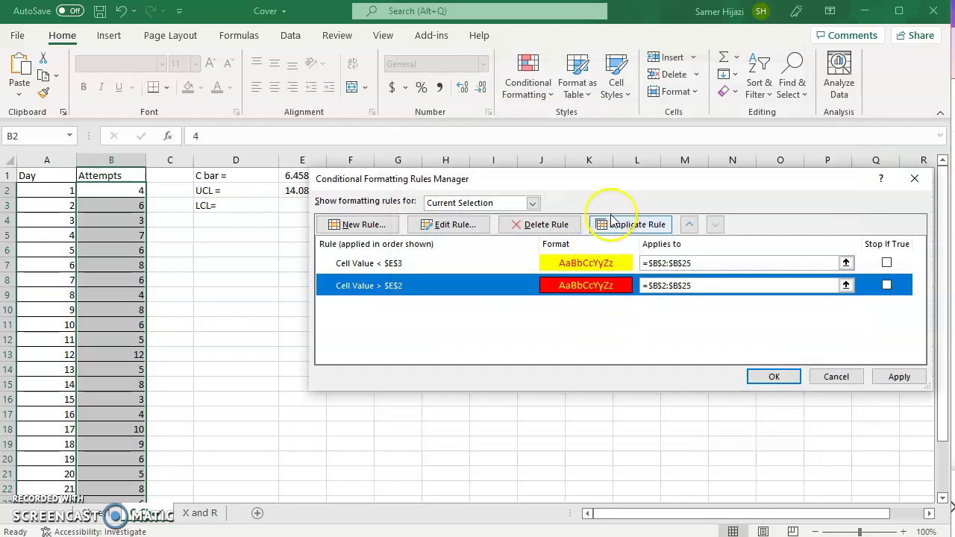
pyautogui.click(776, 378)
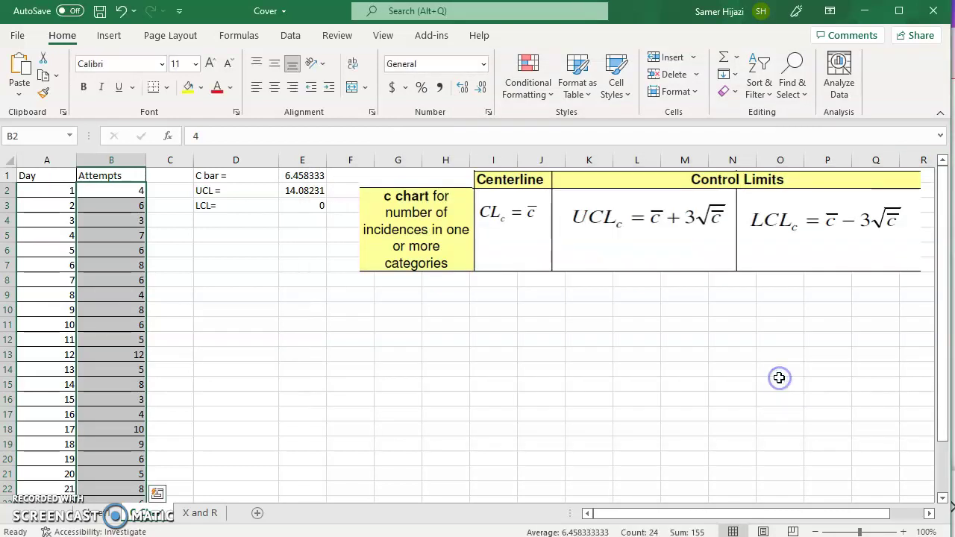
pyautogui.click(287, 338)
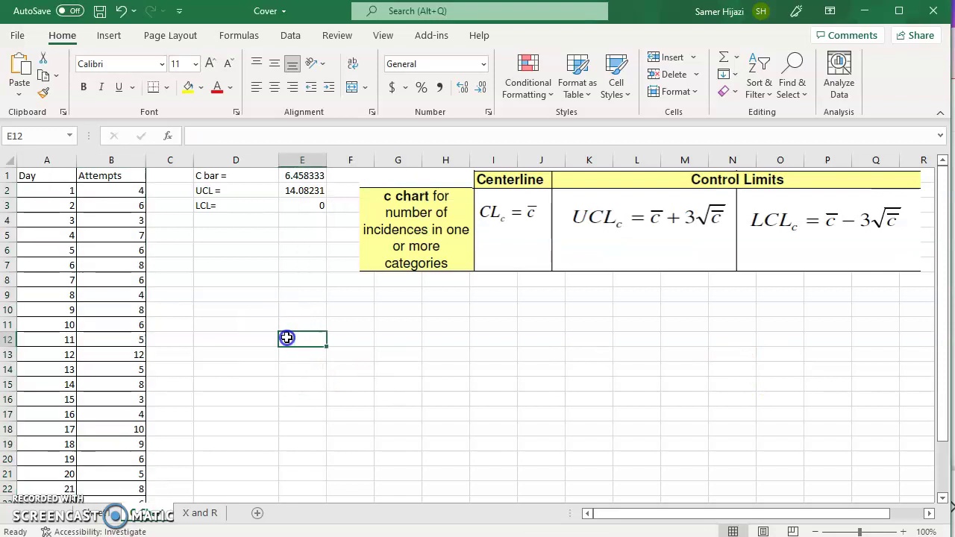
pyautogui.click(313, 193)
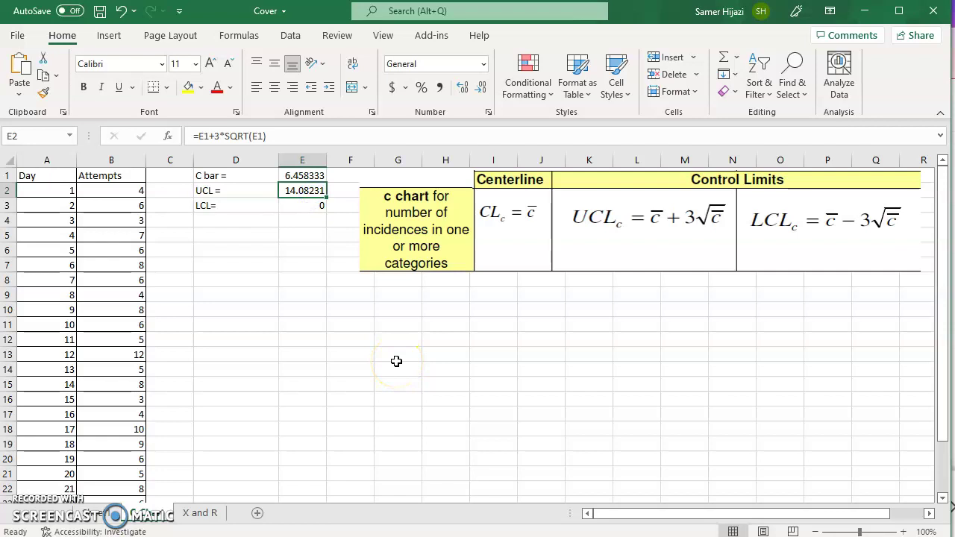
pyautogui.write('11')
pyautogui.press('Return')
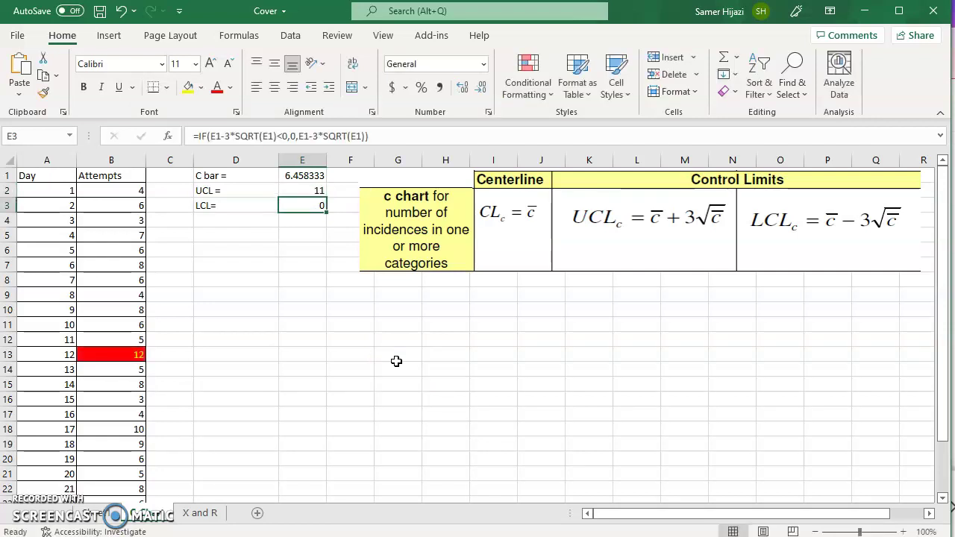
pyautogui.click(126, 357)
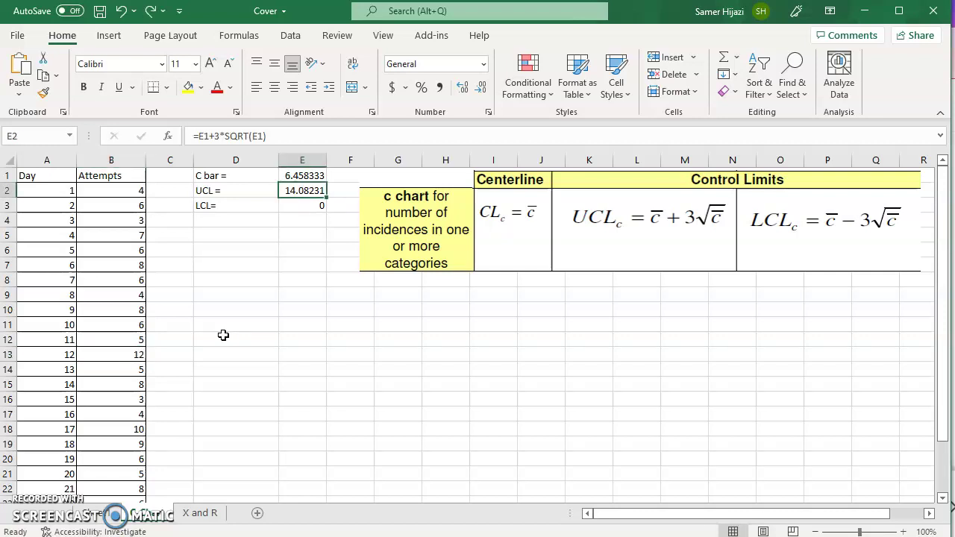
# Restore the UCL in E2 to 11 and enter 4 as the LCL in E3
pyautogui.click(317, 205)
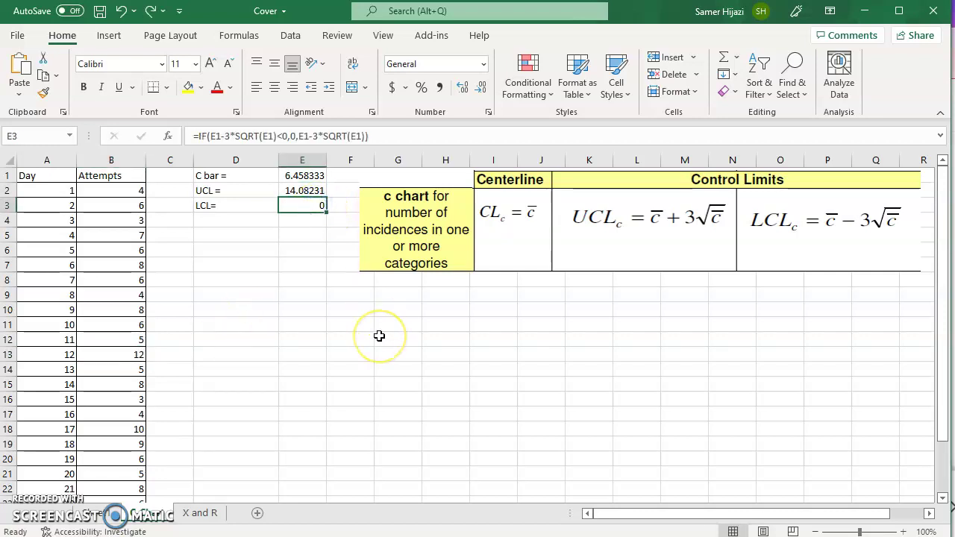
pyautogui.press('Up')
pyautogui.hotkey('ctrl', 'y')
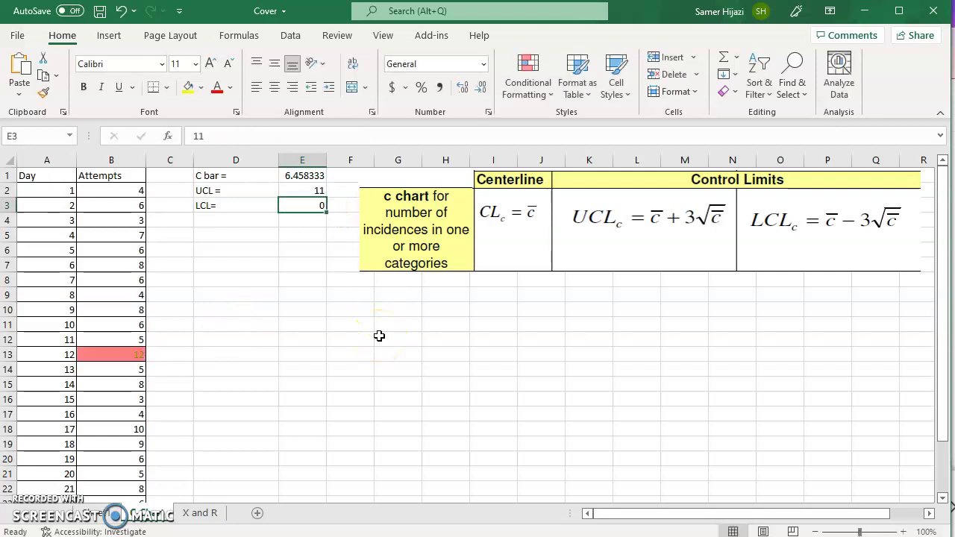
pyautogui.press('Down')
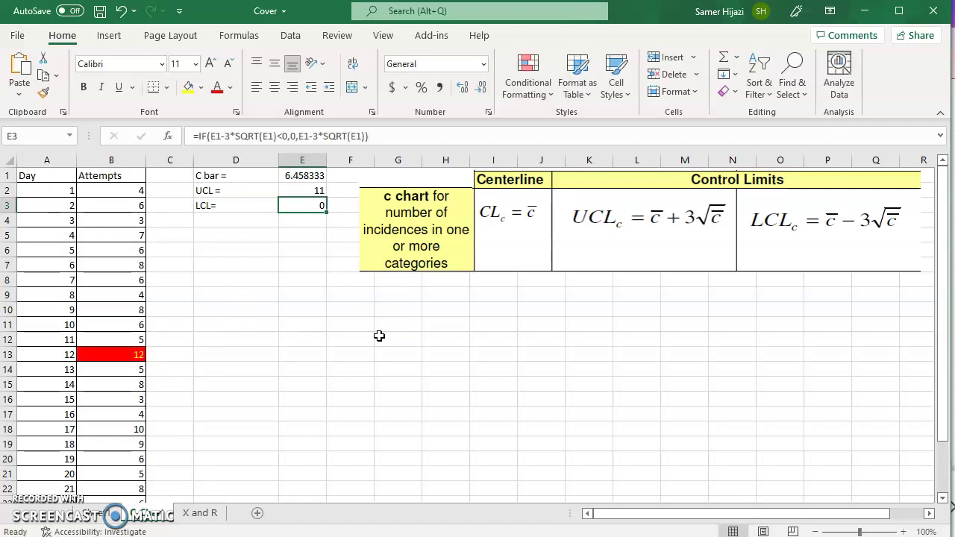
pyautogui.write('4')
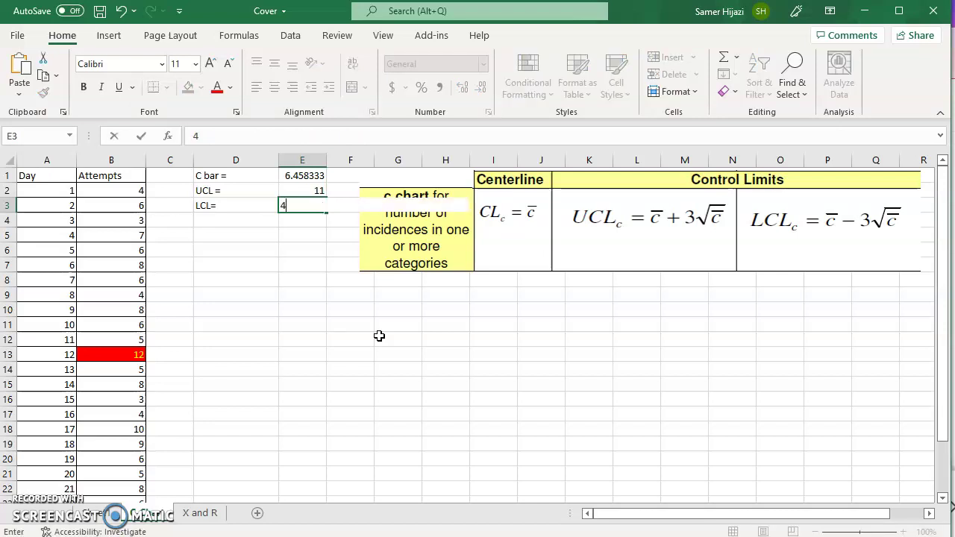
pyautogui.press('Return')
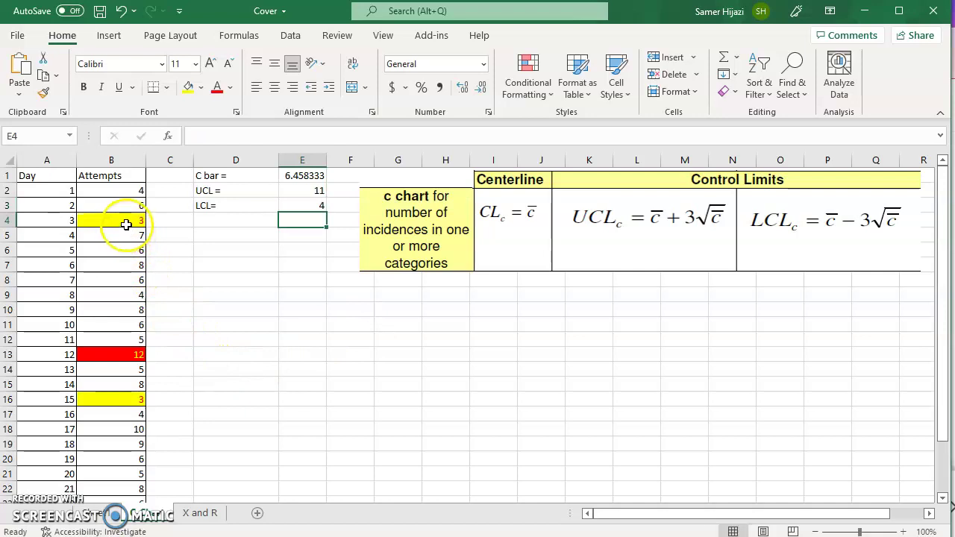
# Check that the 3s in B16 and B4 show yellow and the 12 in B13 shows red
pyautogui.click(138, 400)
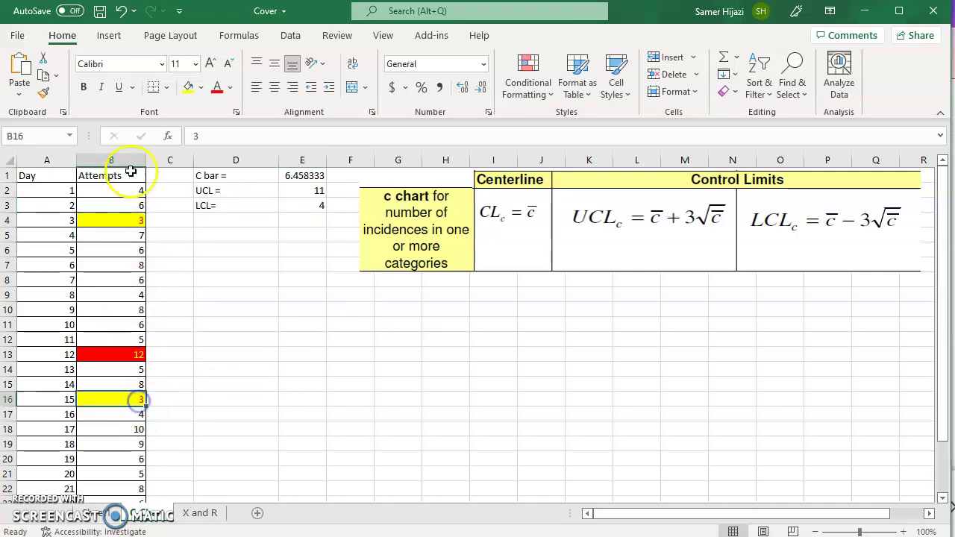
pyautogui.click(118, 221)
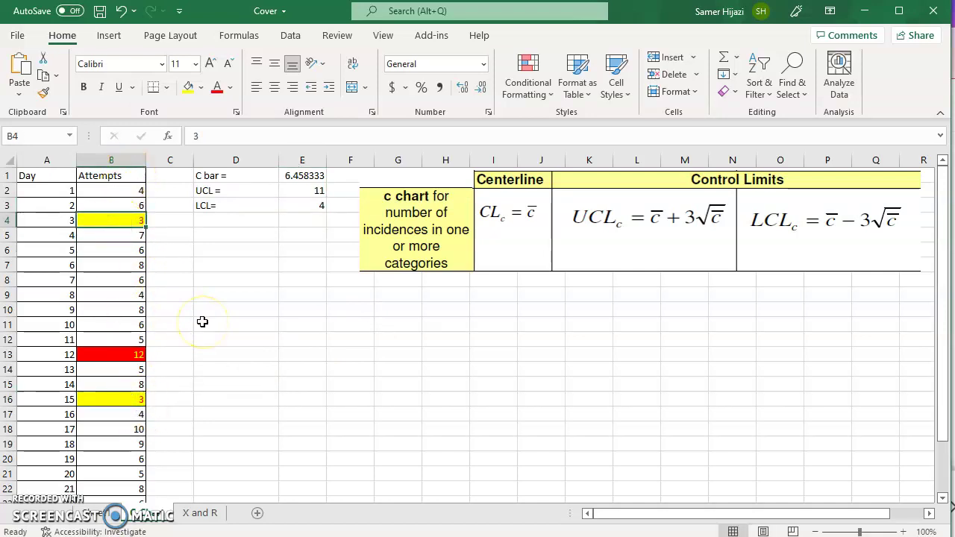
pyautogui.click(131, 356)
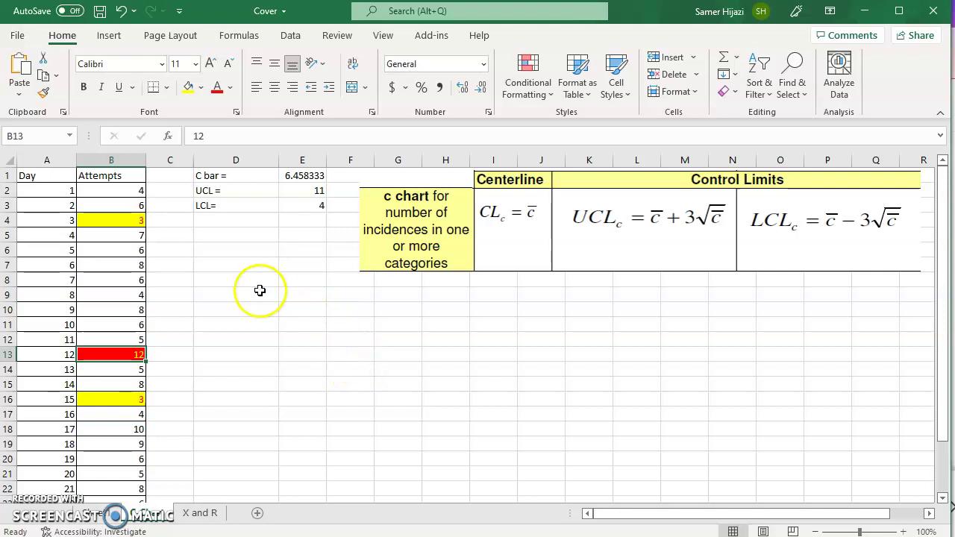
pyautogui.click(312, 207)
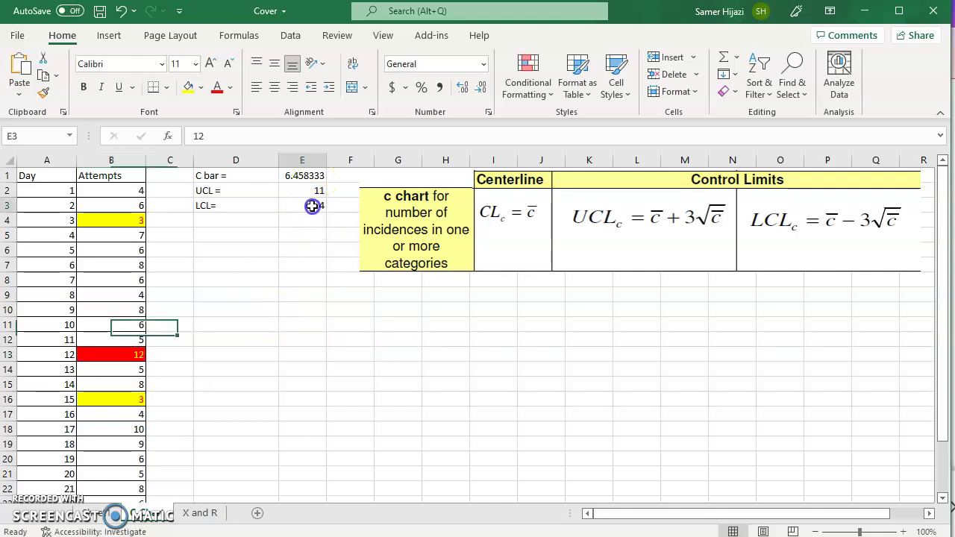
pyautogui.click(132, 221)
pyautogui.click(127, 401)
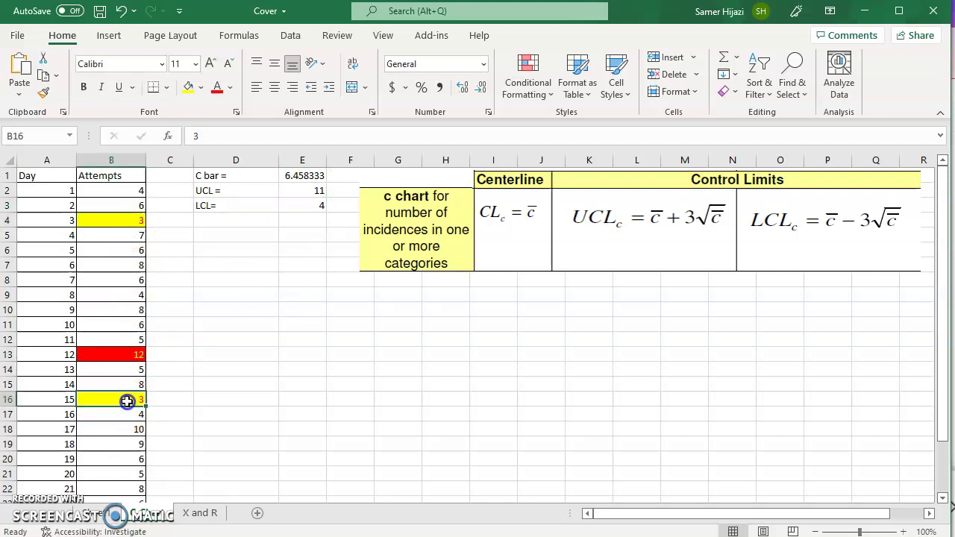